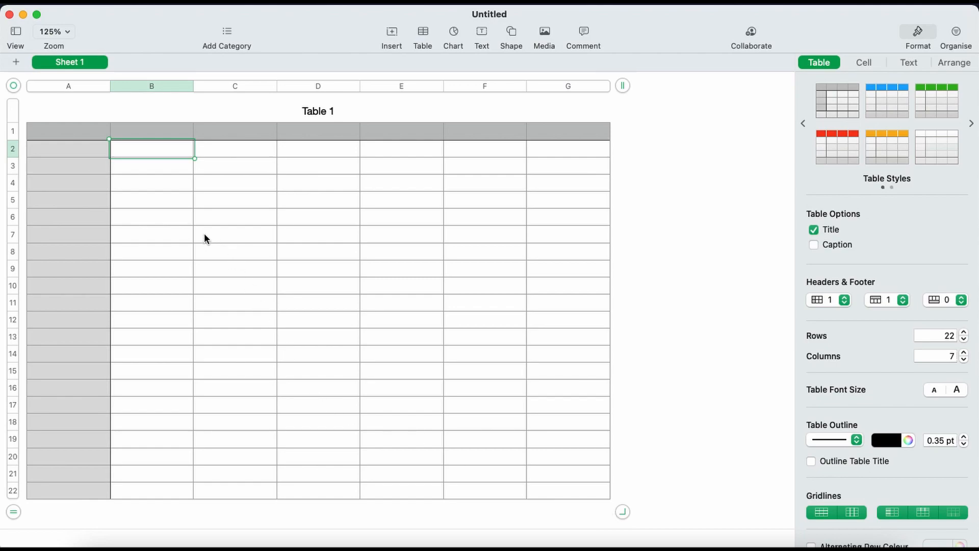
- Rename the sheet as TASK 1
{"action": "left_click", "coordinate": [172, 144]}
{"action": "double_click", "coordinate": [80, 61]}
{"action": "type", "text": "TASK 1"}
{"action": "key", "text": "Return"}
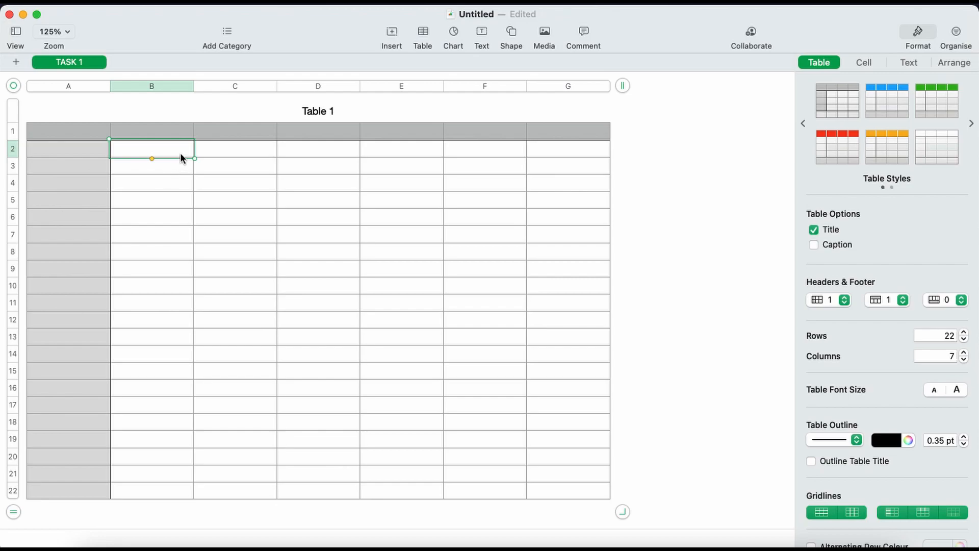
- Open the lab 6 PDF from the desktop's PDF Documents stack and bring its task 1 equations into view
{"action": "left_click_drag", "start_coordinate": [639, 31], "coordinate": [528, 20]}
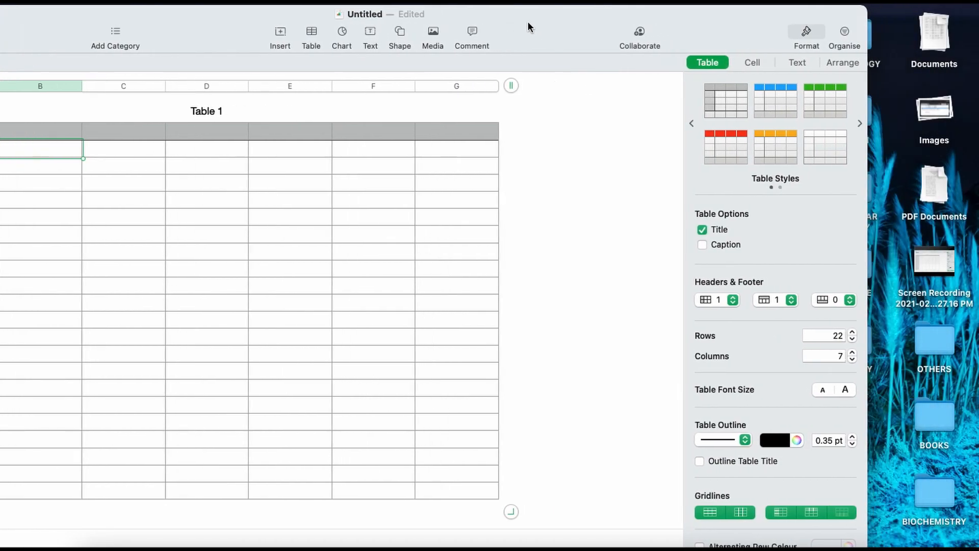
{"action": "left_click", "coordinate": [950, 34]}
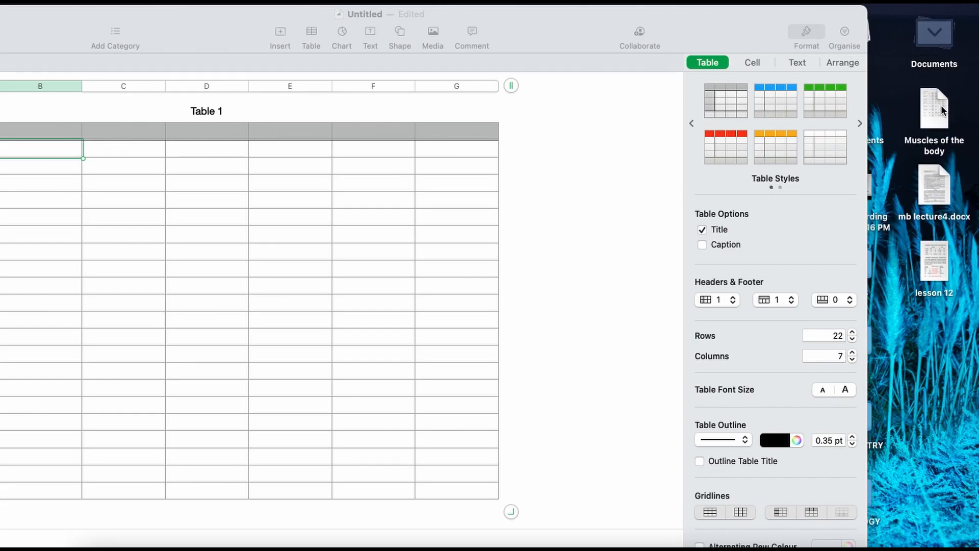
{"action": "left_click", "coordinate": [945, 42]}
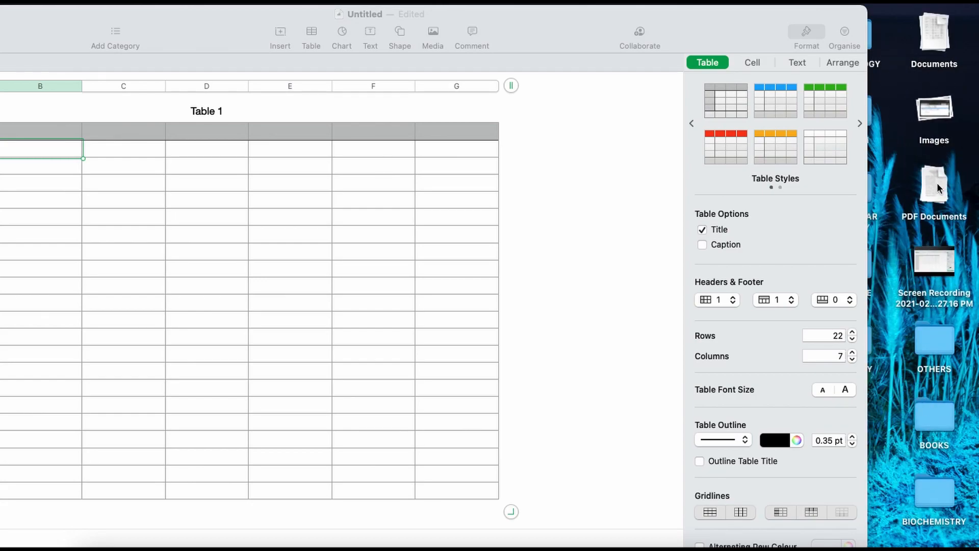
{"action": "left_click", "coordinate": [936, 271]}
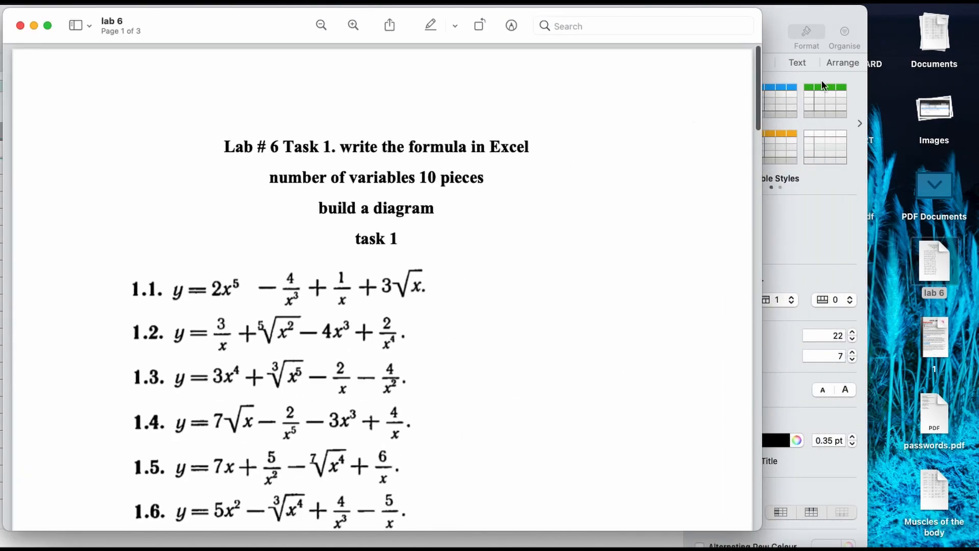
{"action": "left_click_drag", "start_coordinate": [248, 32], "coordinate": [543, 30]}
{"action": "scroll", "coordinate": [569, 458], "scroll_direction": "down", "scroll_amount": 3}
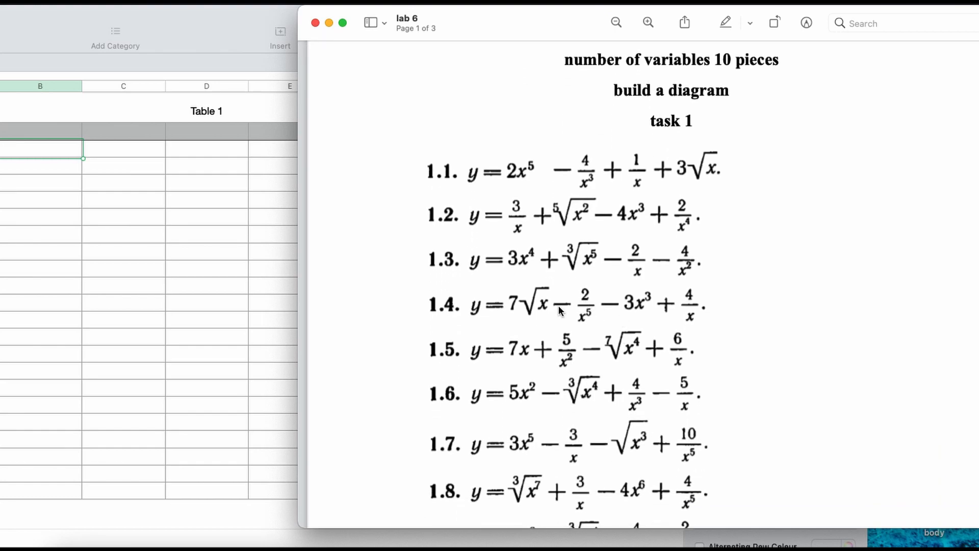
- Hide the spreadsheet's formatting options and arrange its window beside the lab 6 PDF so equation 1.4 is readable
{"action": "left_click", "coordinate": [269, 317]}
{"action": "left_click", "coordinate": [283, 322]}
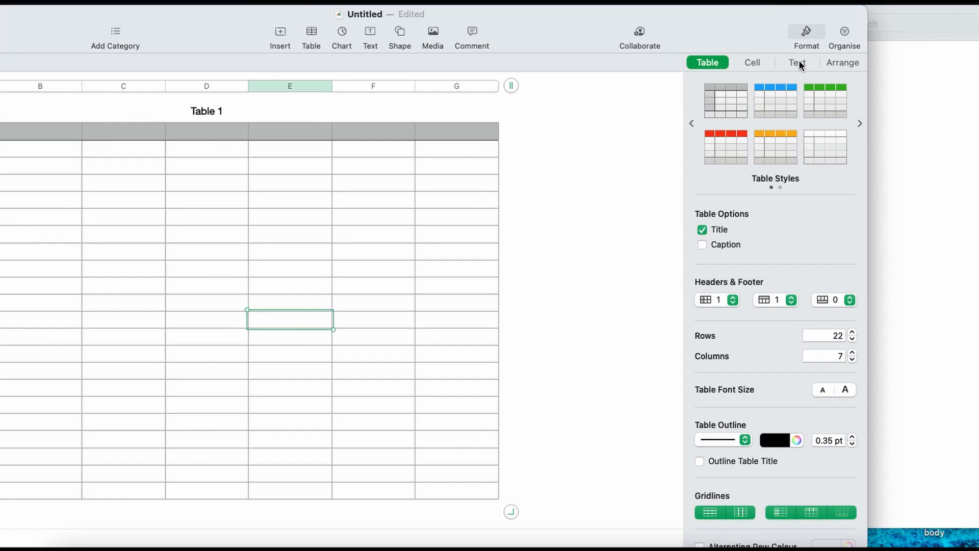
{"action": "left_click", "coordinate": [806, 33]}
{"action": "left_click_drag", "start_coordinate": [866, 179], "coordinate": [520, 176]}
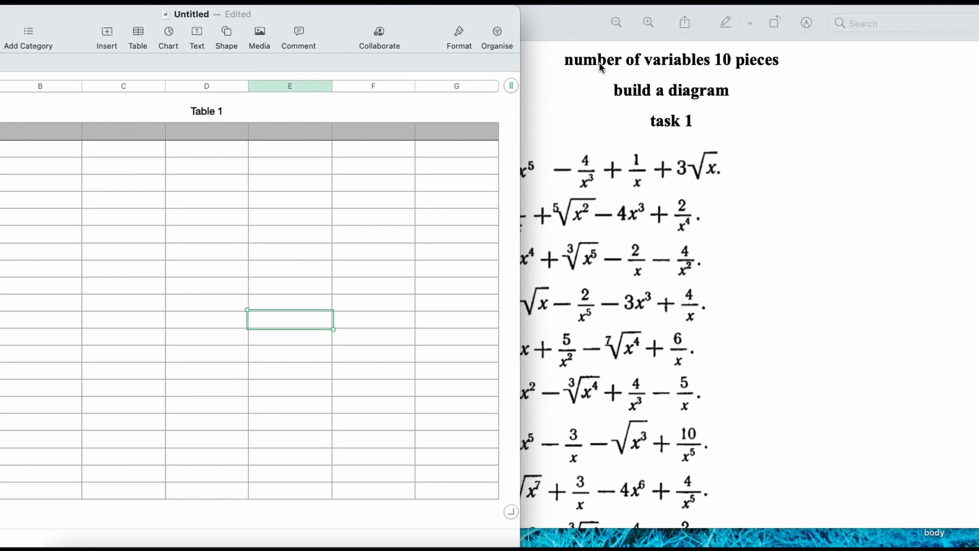
{"action": "left_click_drag", "start_coordinate": [562, 29], "coordinate": [706, 61]}
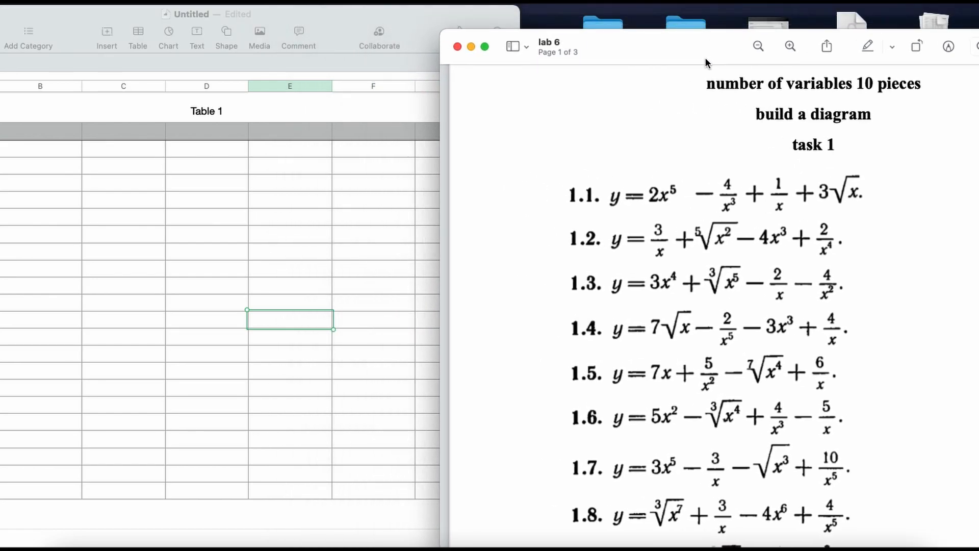
- Enter Y= in cell E12 and write the first two terms of equation 1.4 in F12 as 7*(X)^(1/2)-2/(X^5)
{"action": "left_click", "coordinate": [297, 325]}
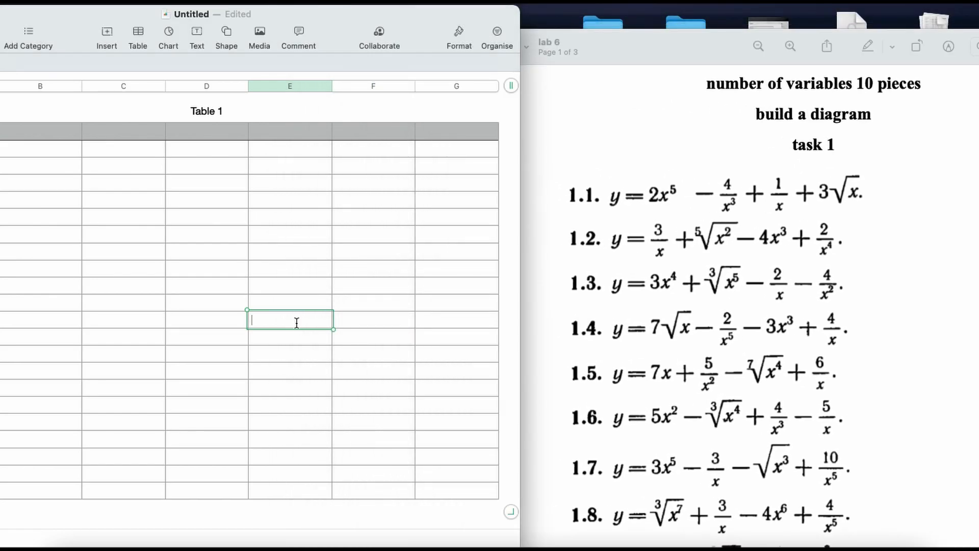
{"action": "type", "text": "Y="}
{"action": "left_click", "coordinate": [365, 321]}
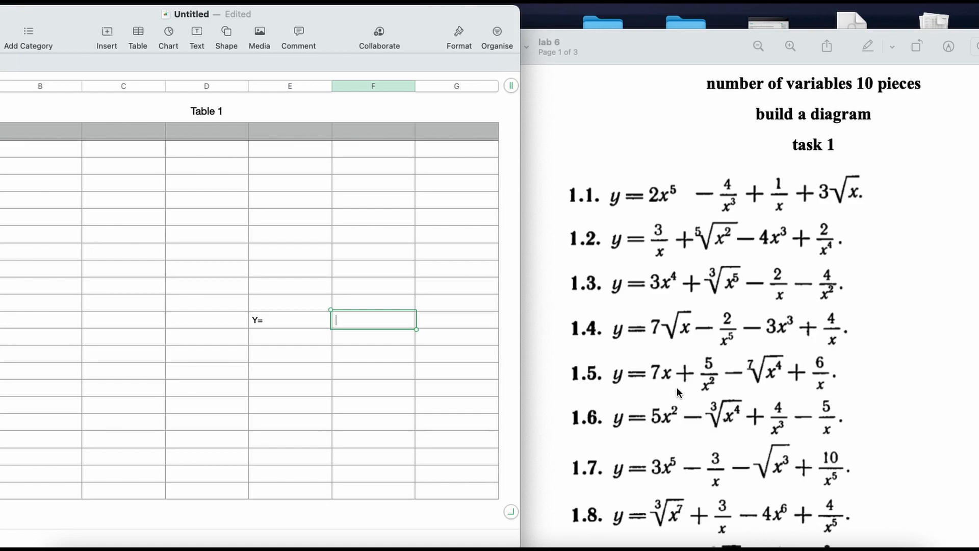
{"action": "type", "text": "7*X)("}
{"action": "key", "text": "BackSpace"}
{"action": "left_click", "coordinate": [344, 320]}
{"action": "type", "text": "(X)^(1/2"}
{"action": "type", "text": ")-"}
{"action": "type", "text": "2/(X^5)"}
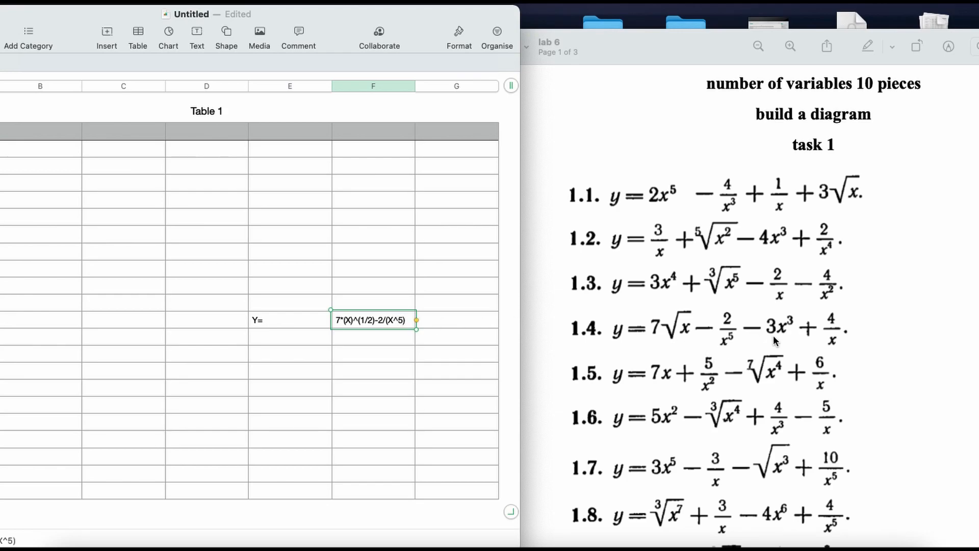
- Complete the equation text in F12 by appending -3*X^3+4/X
{"action": "type", "text": "-3"}
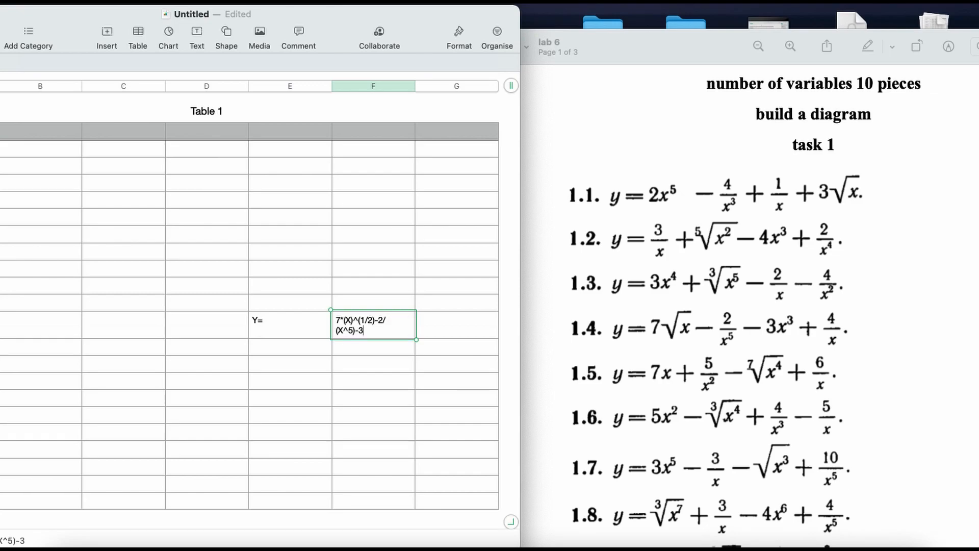
{"action": "type", "text": "*X"}
{"action": "key", "text": "BackSpace"}
{"action": "type", "text": "X"}
{"action": "type", "text": "^"}
{"action": "type", "text": "3"}
{"action": "type", "text": "="}
{"action": "key", "text": "BackSpace"}
{"action": "type", "text": "+4/X"}
{"action": "left_click", "coordinate": [783, 356]}
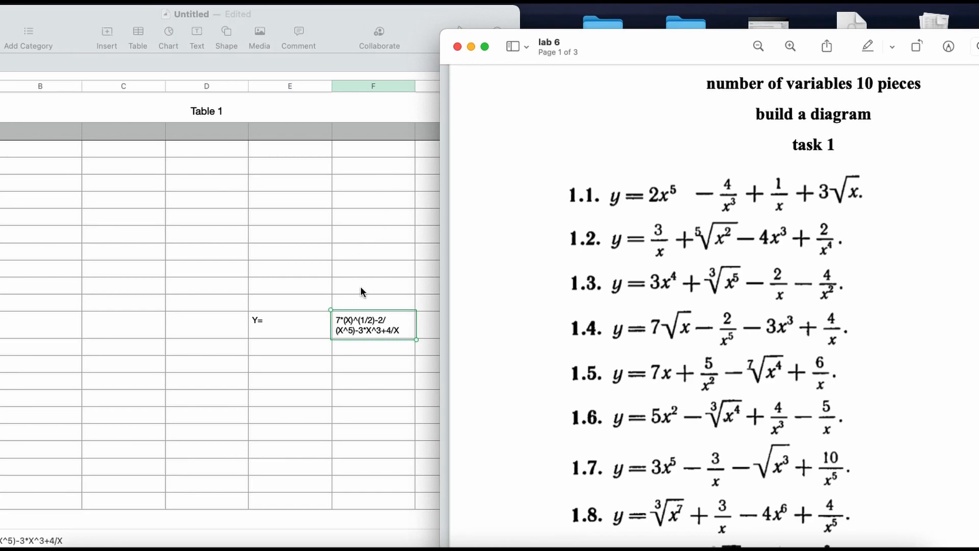
{"action": "left_click", "coordinate": [361, 326]}
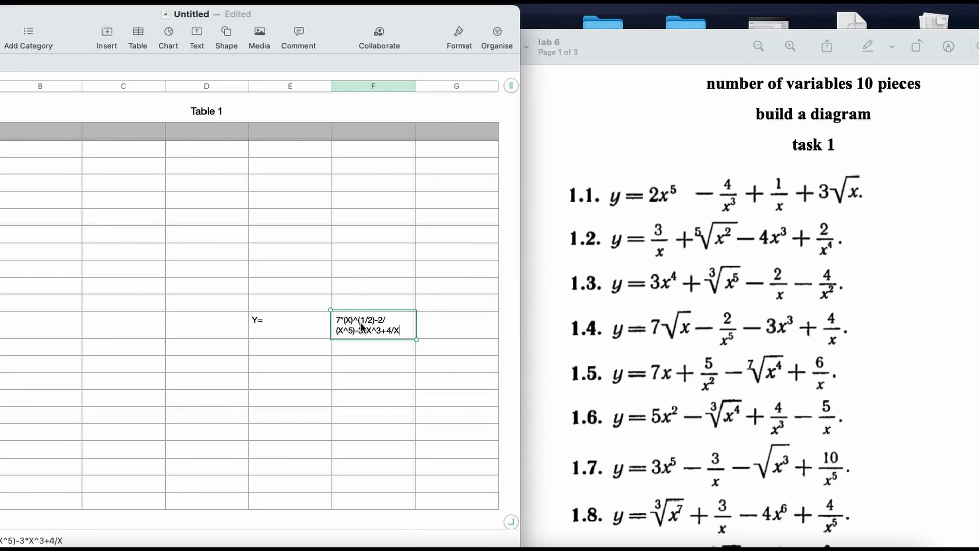
- Widen the spreadsheet window across the screen and show its formatting options again
{"action": "left_click", "coordinate": [581, 41]}
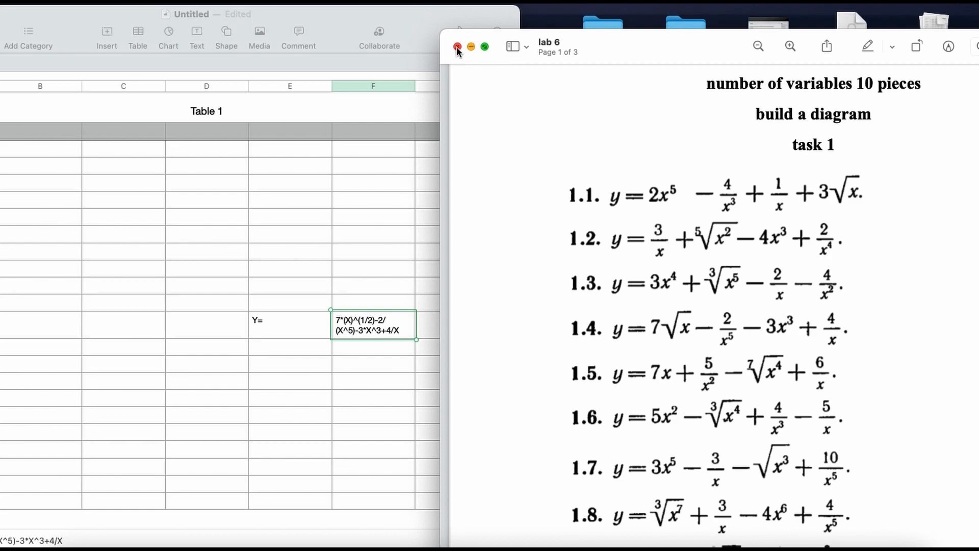
{"action": "left_click_drag", "start_coordinate": [351, 32], "coordinate": [696, 26]}
{"action": "left_click_drag", "start_coordinate": [244, 125], "coordinate": [5, 137]}
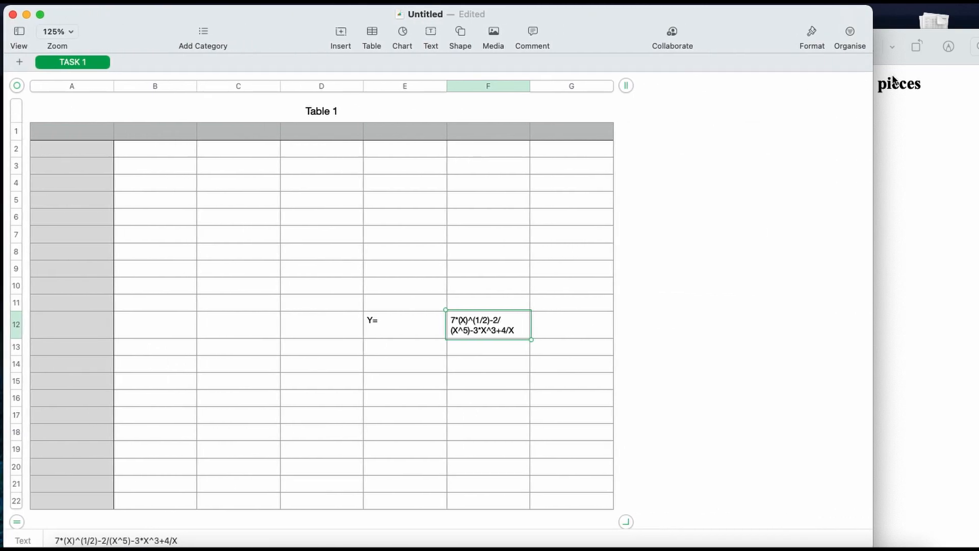
{"action": "left_click_drag", "start_coordinate": [873, 128], "coordinate": [975, 115]}
{"action": "left_click", "coordinate": [918, 31]}
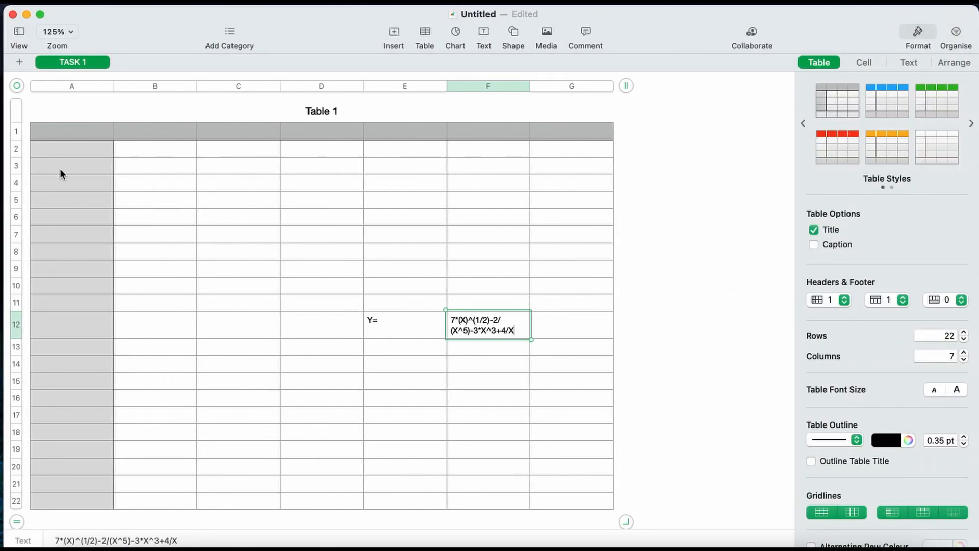
- Enter the column headers X in A1 and Y in B1
{"action": "left_click", "coordinate": [103, 133]}
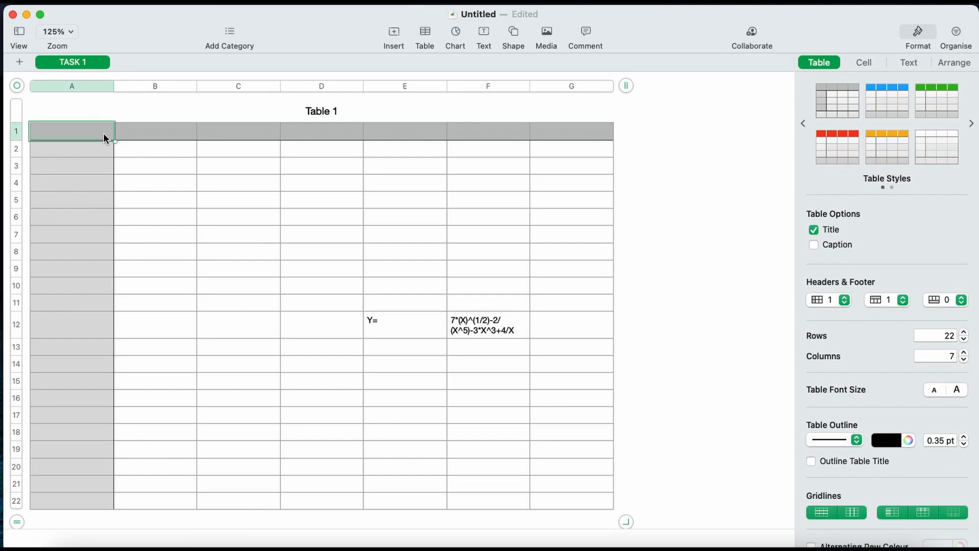
{"action": "type", "text": "X"}
{"action": "key", "text": "Tab"}
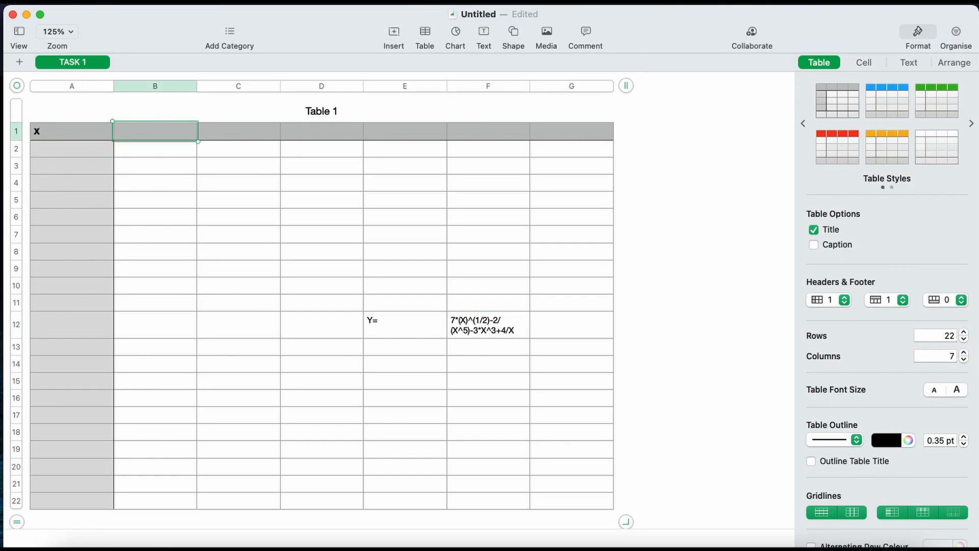
{"action": "type", "text": "Y"}
{"action": "key", "text": "Return"}
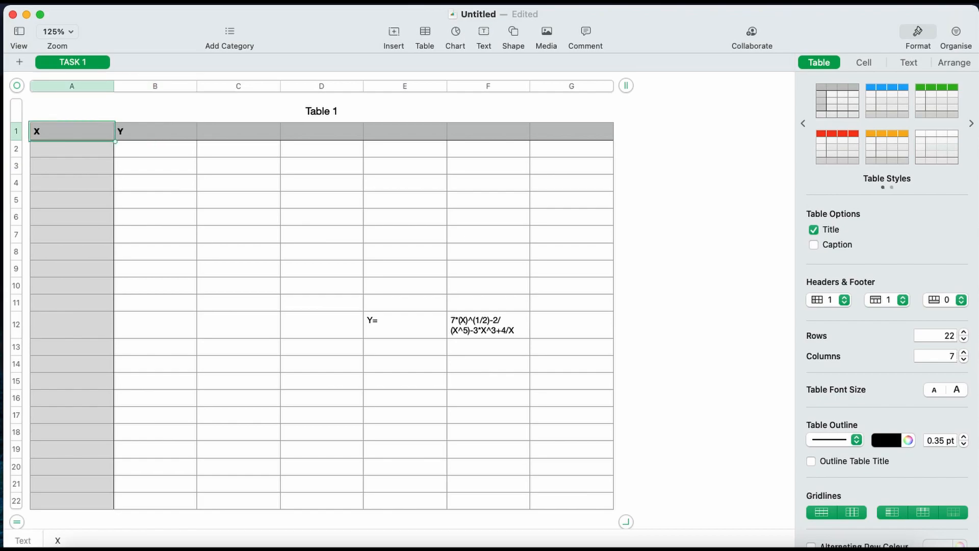
- Fill the X column with the values 1 to 10 in cells A2 to A11
{"action": "key", "text": "Return"}
{"action": "type", "text": "2"}
{"action": "key", "text": "Return"}
{"action": "type", "text": "3"}
{"action": "key", "text": "Return"}
{"action": "type", "text": "4"}
{"action": "key", "text": "Return"}
{"action": "type", "text": "5"}
{"action": "key", "text": "Return"}
{"action": "type", "text": "6"}
{"action": "key", "text": "Return"}
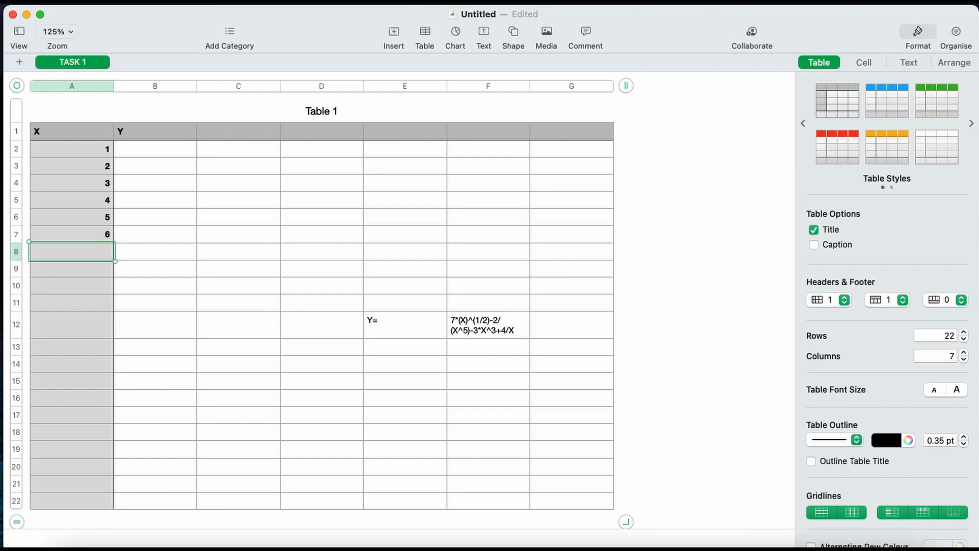
{"action": "type", "text": "7"}
{"action": "key", "text": "Return"}
{"action": "type", "text": "8"}
{"action": "key", "text": "Return"}
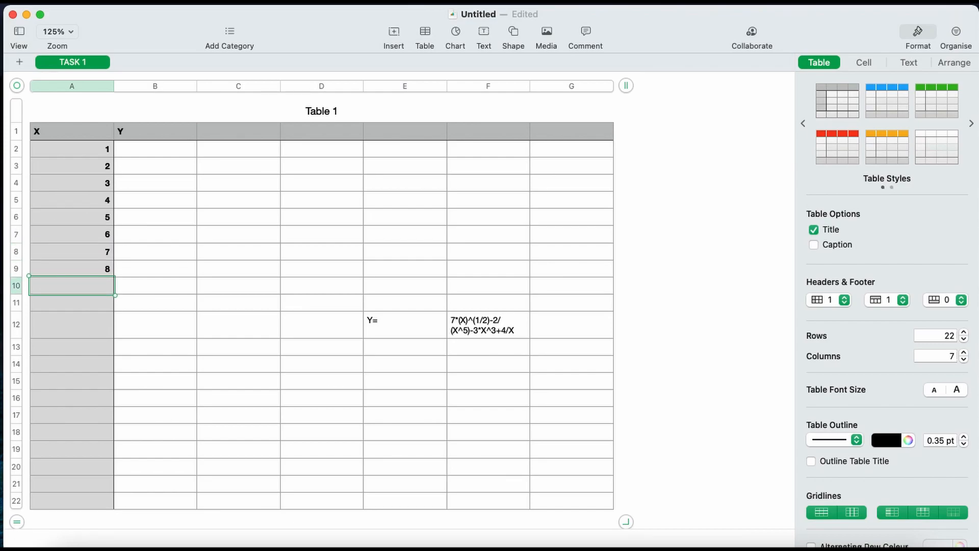
{"action": "type", "text": "9"}
{"action": "key", "text": "Return"}
{"action": "type", "text": "10"}
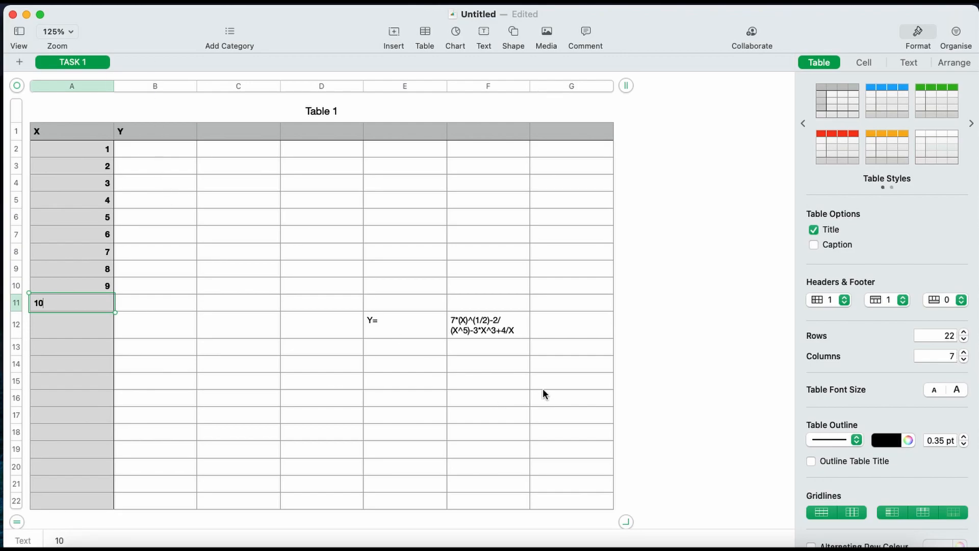
{"action": "left_click", "coordinate": [146, 155]}
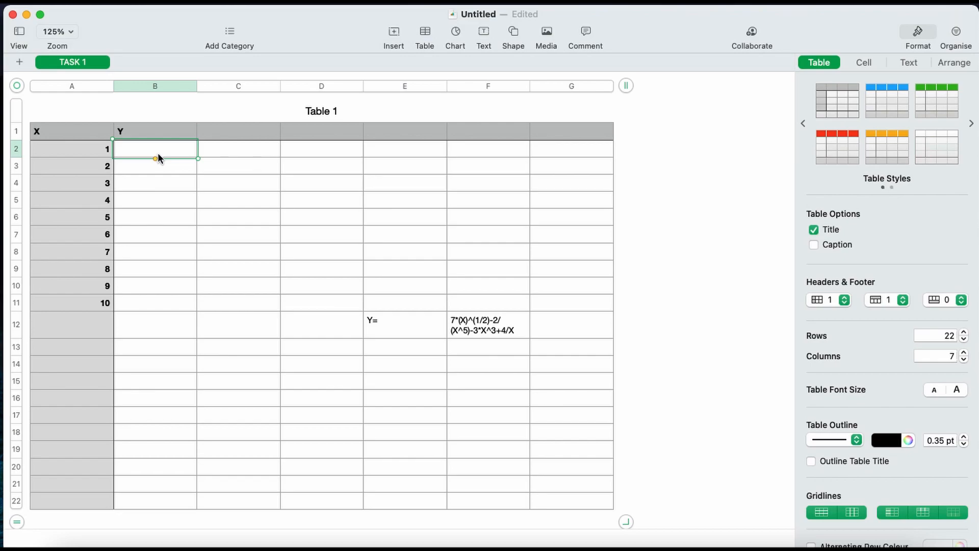
{"action": "key", "text": "="}
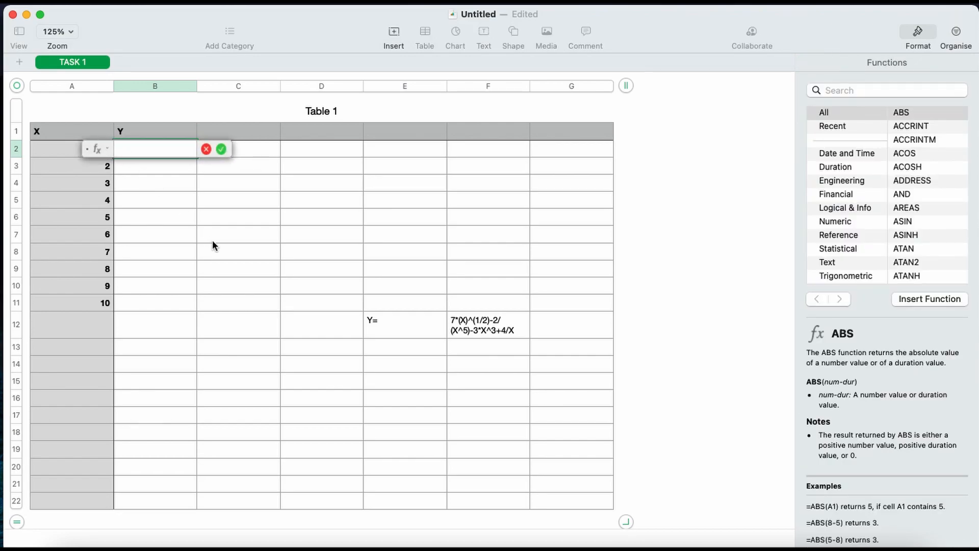
{"action": "left_click", "coordinate": [503, 332]}
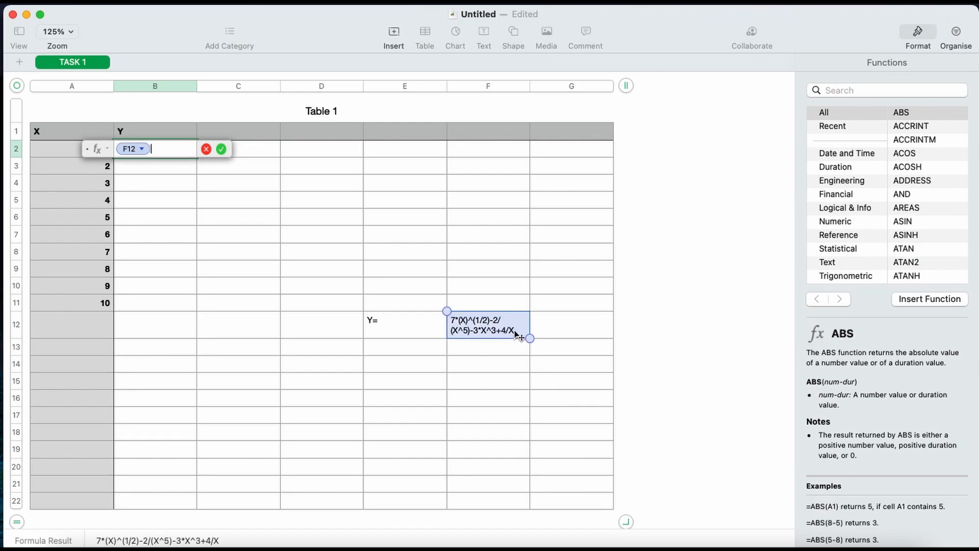
{"action": "key", "text": "BackSpace"}
{"action": "key", "text": "BackSpace"}
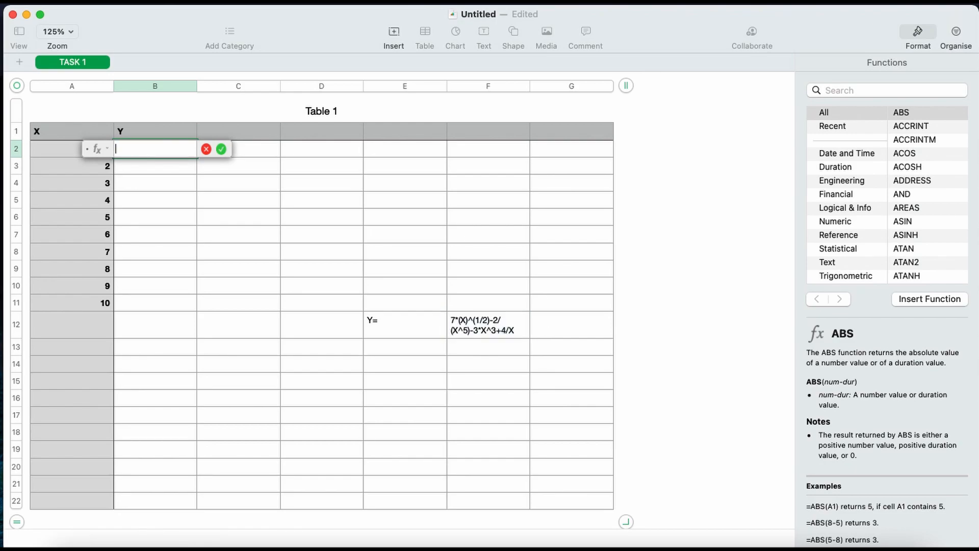
{"action": "key", "text": "Escape"}
- Copy the equation text from F12 and paste it into B2 as a formula
{"action": "left_click", "coordinate": [480, 334]}
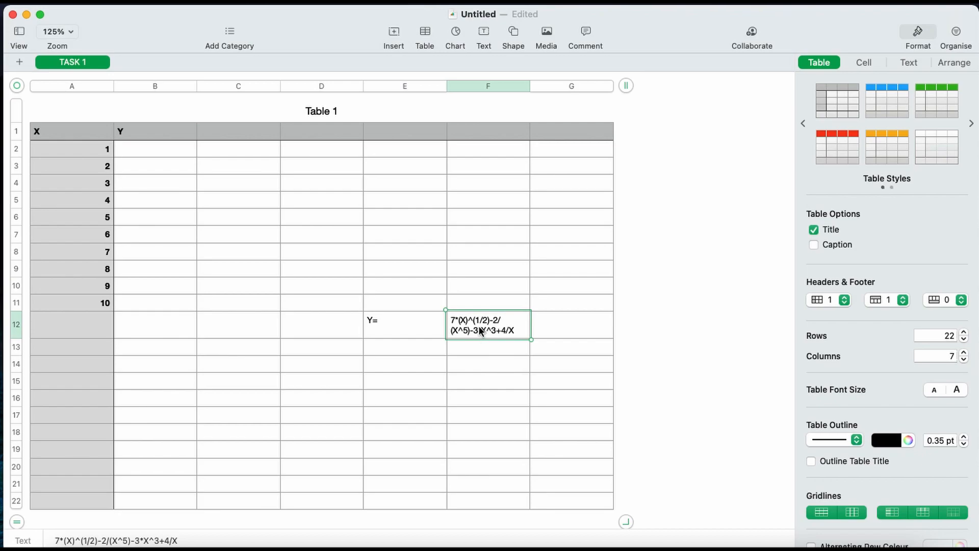
{"action": "double_click", "coordinate": [480, 326]}
{"action": "key", "text": "super+c"}
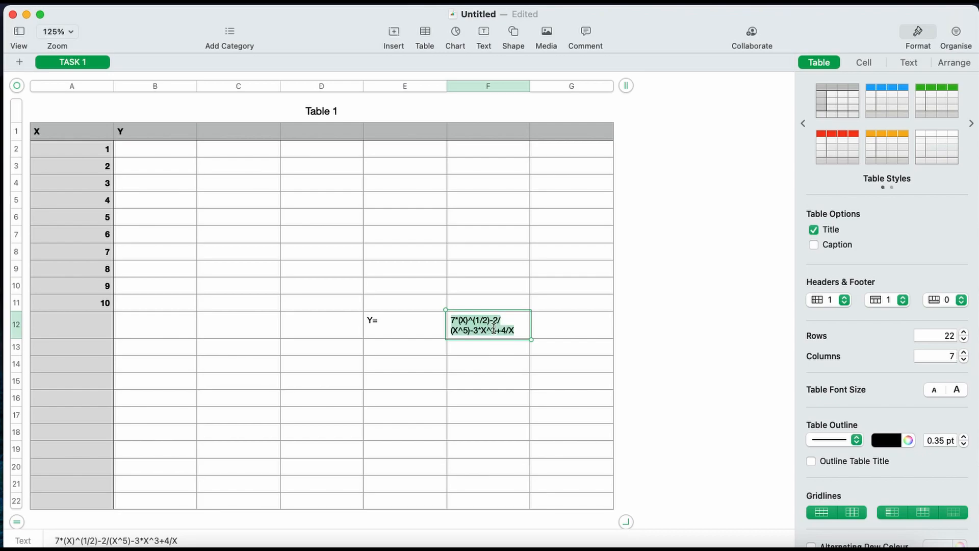
{"action": "left_click", "coordinate": [177, 152]}
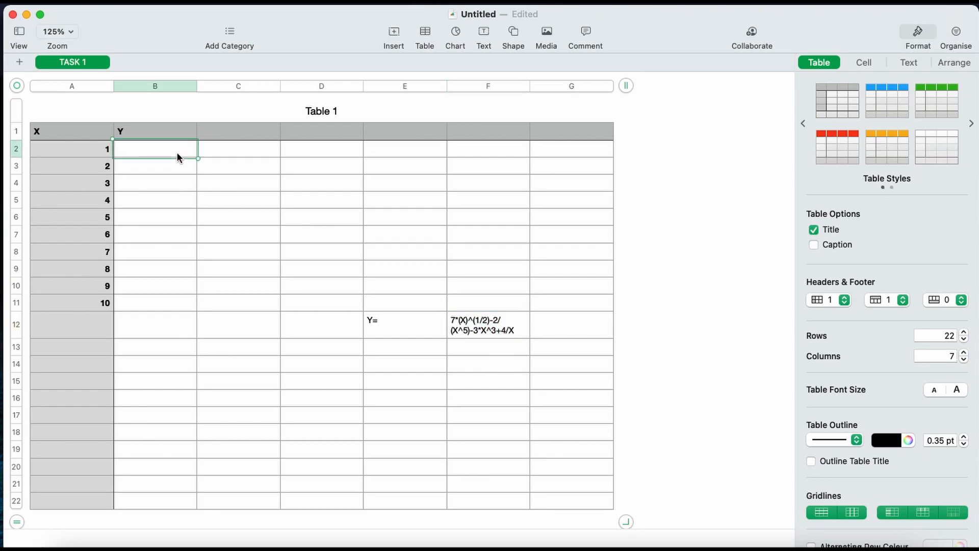
{"action": "key", "text": "equal"}
{"action": "key", "text": "super+v"}
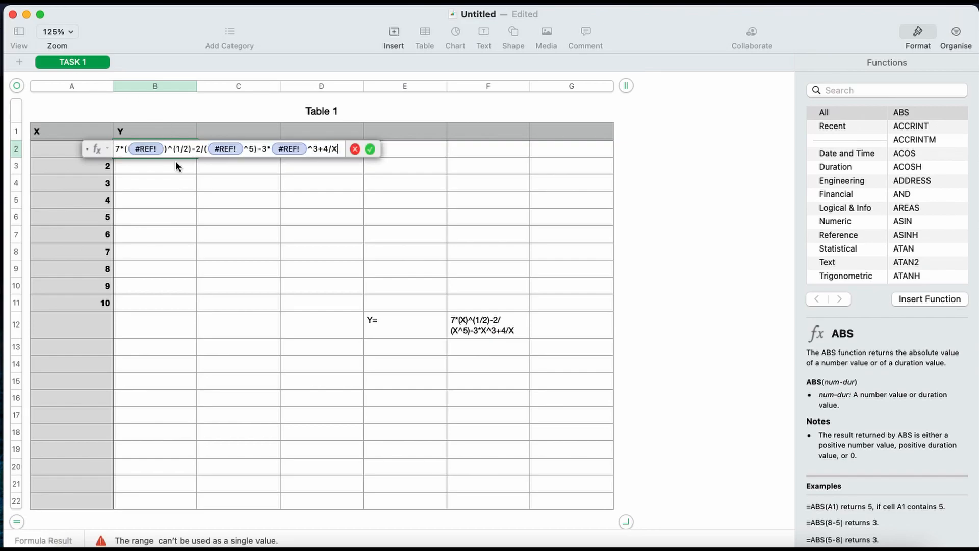
- Point all four X terms of the B2 formula to cell A2 and accept the formula
{"action": "left_click", "coordinate": [153, 149]}
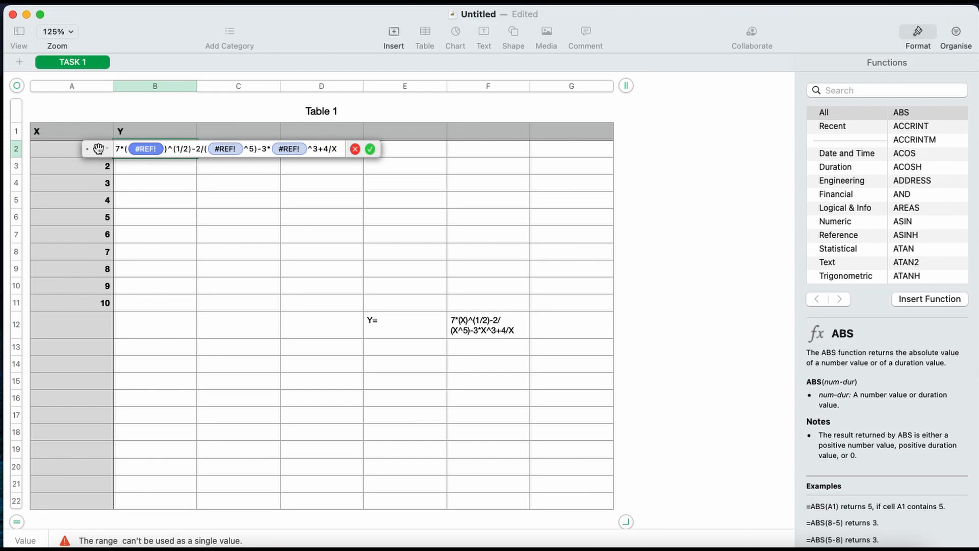
{"action": "left_click", "coordinate": [65, 149]}
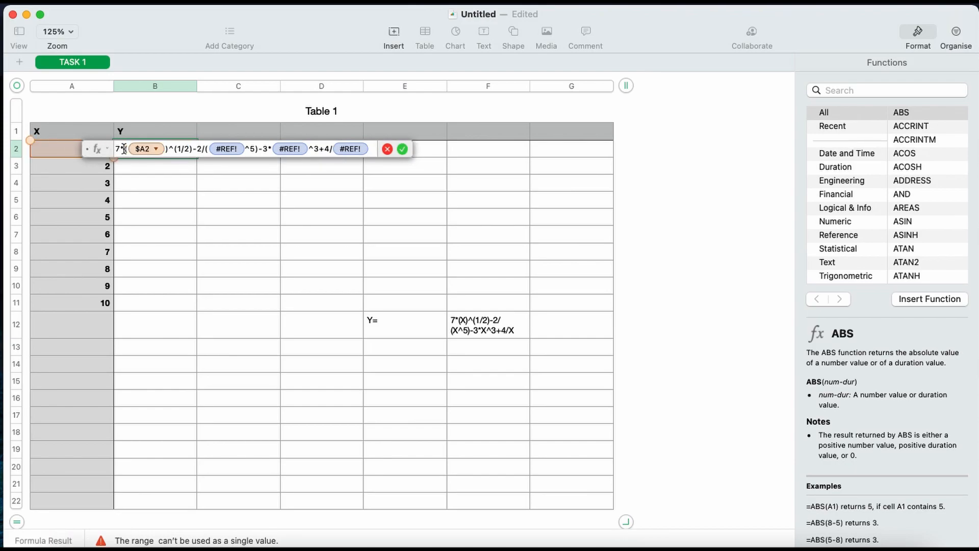
{"action": "left_click", "coordinate": [222, 148]}
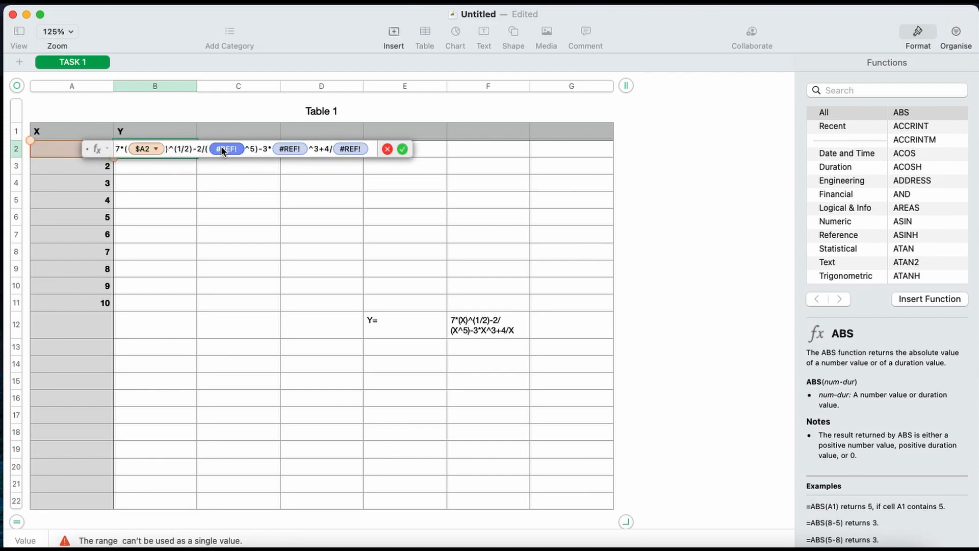
{"action": "left_click", "coordinate": [57, 151]}
{"action": "left_click", "coordinate": [286, 148]}
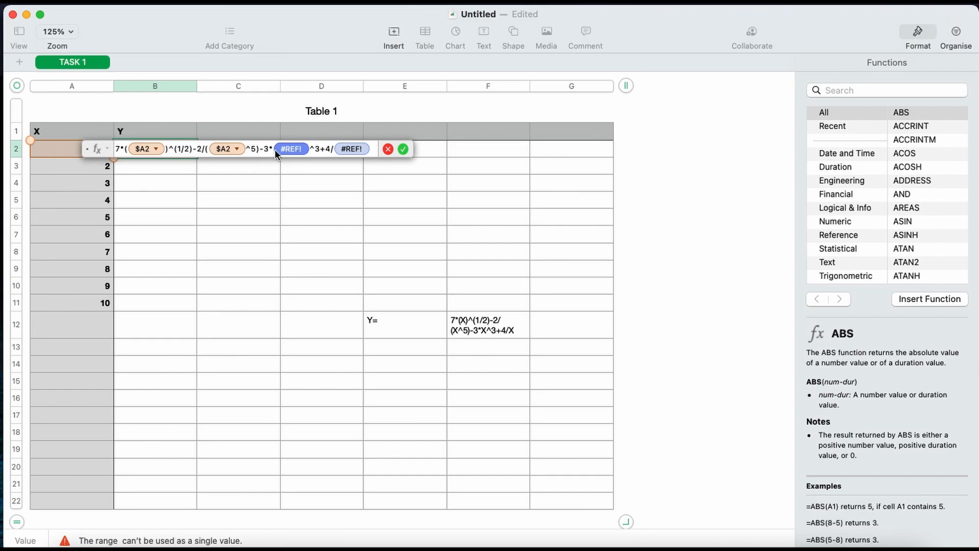
{"action": "left_click", "coordinate": [67, 152]}
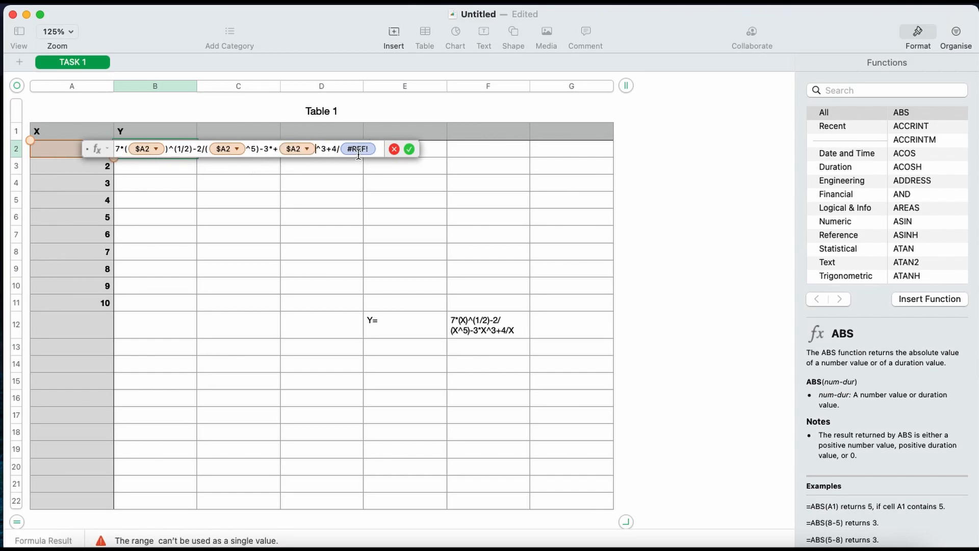
{"action": "left_click", "coordinate": [362, 150]}
{"action": "left_click", "coordinate": [50, 149]}
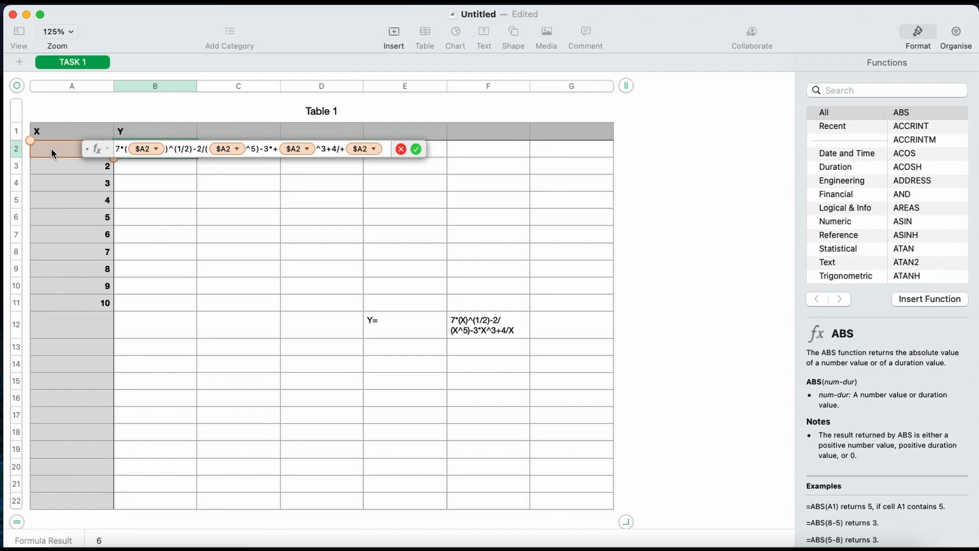
{"action": "key", "text": "Return"}
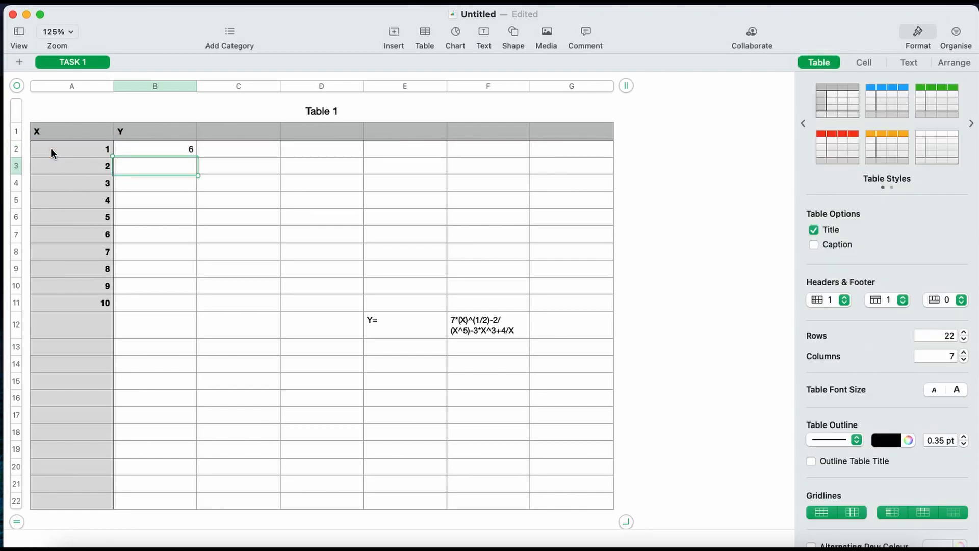
- Paste the copied equation into B3 as a formula, with every X term referring to cell A3
{"action": "key", "text": "equal"}
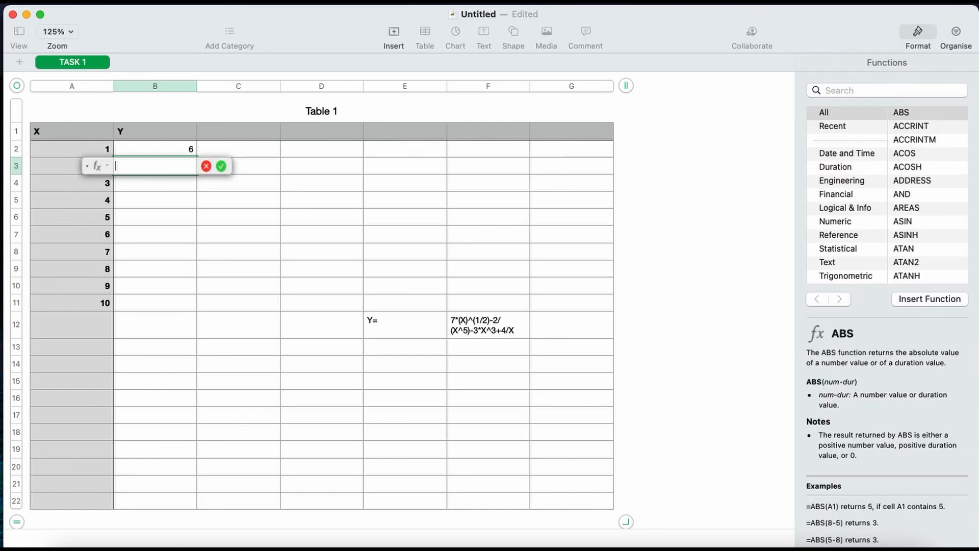
{"action": "key", "text": "super+v"}
{"action": "left_click", "coordinate": [152, 166]}
{"action": "left_click", "coordinate": [62, 173]}
{"action": "left_click", "coordinate": [227, 166]}
{"action": "left_click", "coordinate": [71, 174]}
{"action": "left_click", "coordinate": [289, 167]}
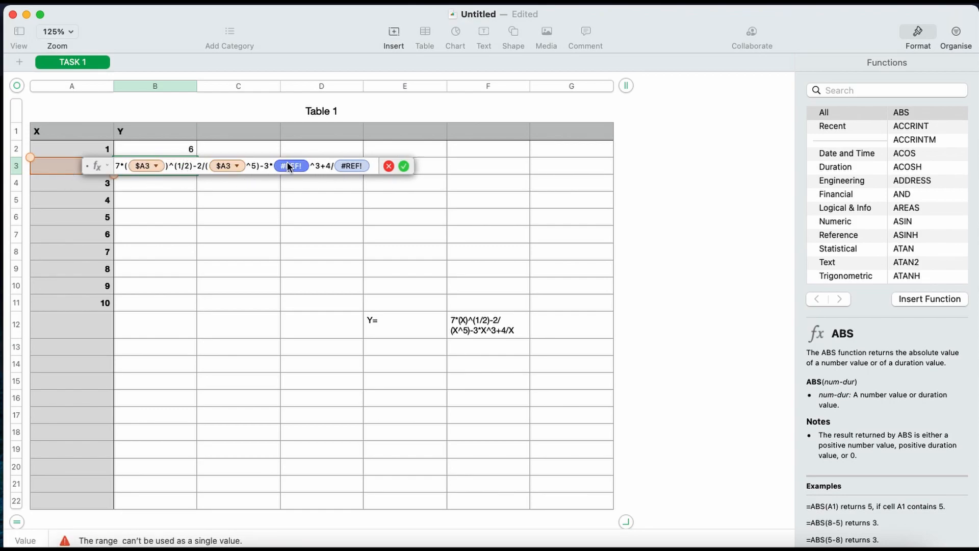
{"action": "left_click", "coordinate": [65, 169]}
{"action": "left_click", "coordinate": [60, 163]}
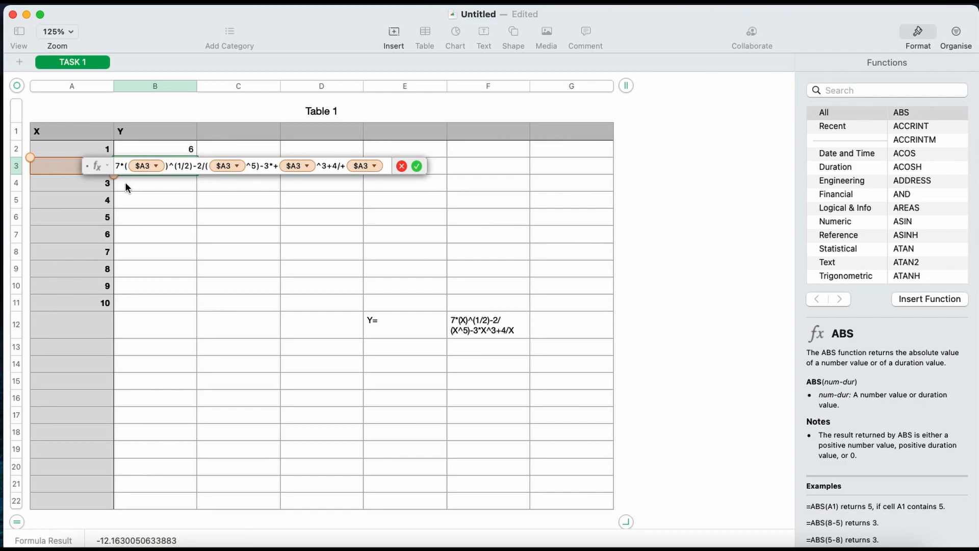
{"action": "key", "text": "Return"}
- Paste the copied equation into B4 as a formula, with every X term referring to cell A4
{"action": "type", "text": "="}
{"action": "key", "text": "super+v"}
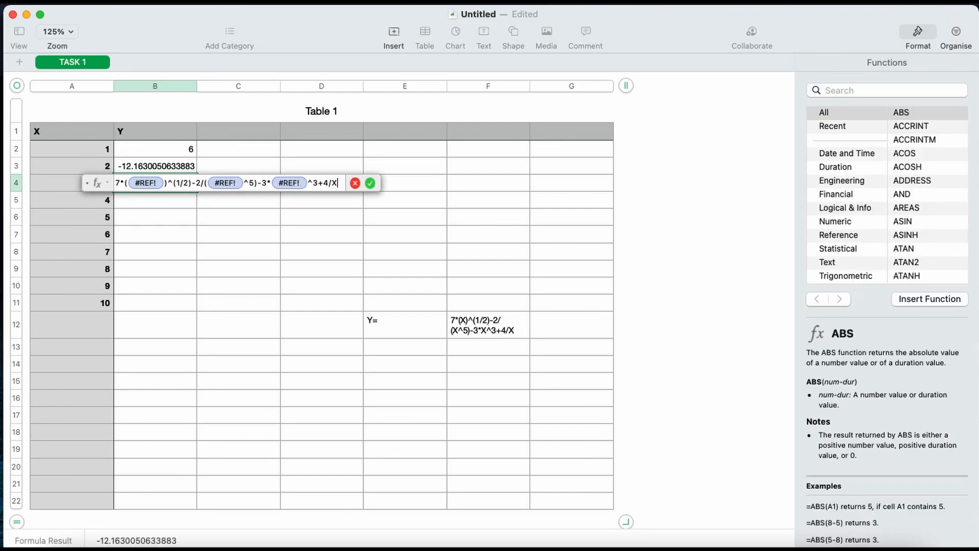
{"action": "left_click", "coordinate": [149, 183]}
{"action": "left_click", "coordinate": [68, 187]}
{"action": "left_click", "coordinate": [225, 183]}
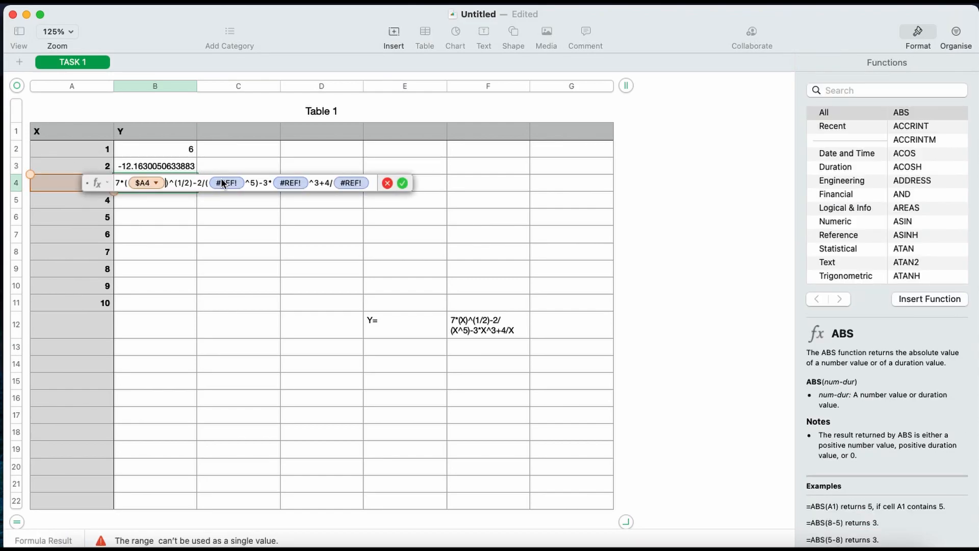
{"action": "left_click", "coordinate": [60, 189]}
{"action": "left_click", "coordinate": [292, 183]}
{"action": "left_click", "coordinate": [71, 186]}
{"action": "left_click", "coordinate": [368, 183]}
{"action": "left_click", "coordinate": [69, 184]}
{"action": "key", "text": "Return"}
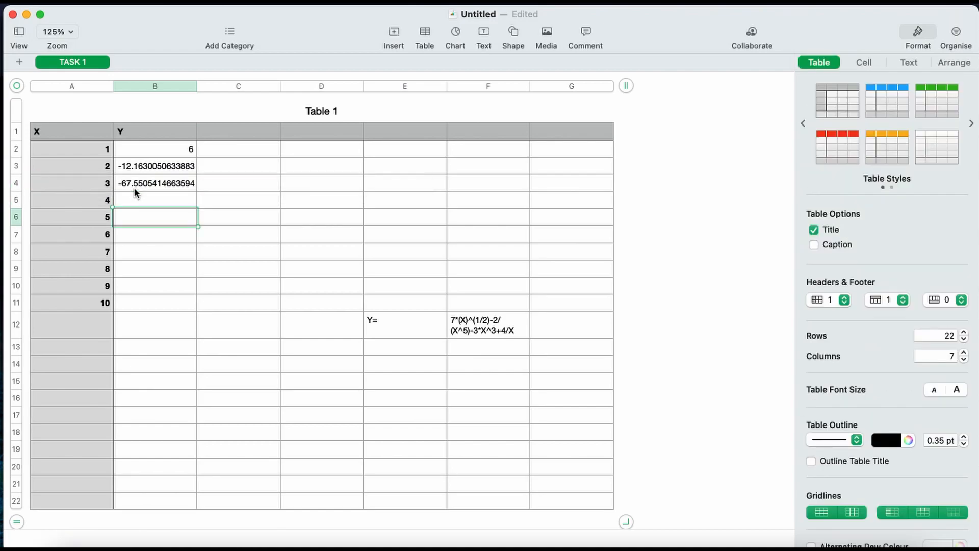
- Enter the equation 7*(X)^(1/2)-2/(X^5)-3*X^3+4/X as a formula in B5, using cell A5 for every X
{"action": "type", "text": "="}
{"action": "type", "text": "7*(#REF!)^(1/2)-2/(#REF!^5)-3*#REF!^3+4/X"}
{"action": "left_click", "coordinate": [152, 199]}
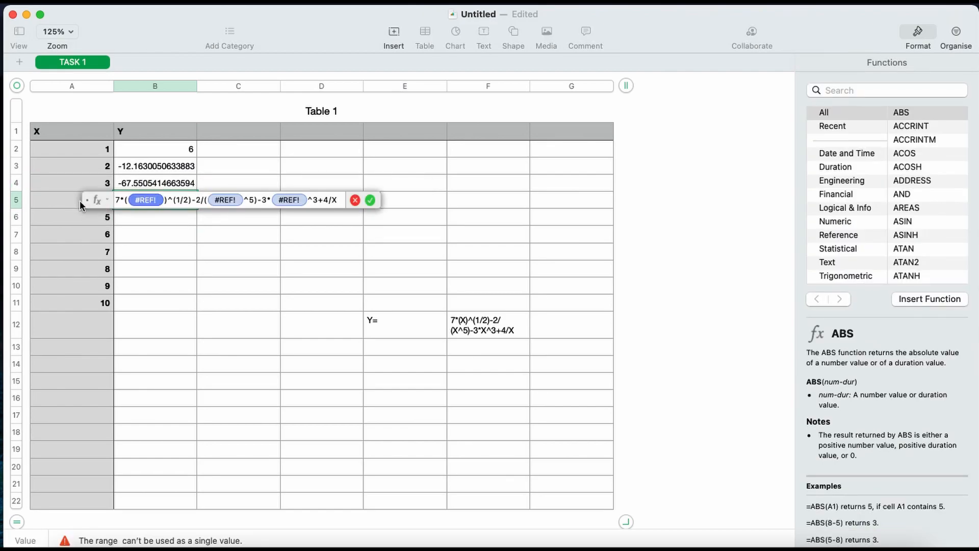
{"action": "left_click", "coordinate": [75, 203]}
{"action": "left_click", "coordinate": [220, 200]}
{"action": "left_click", "coordinate": [72, 203]}
{"action": "left_click", "coordinate": [69, 201]}
{"action": "left_click", "coordinate": [351, 200]}
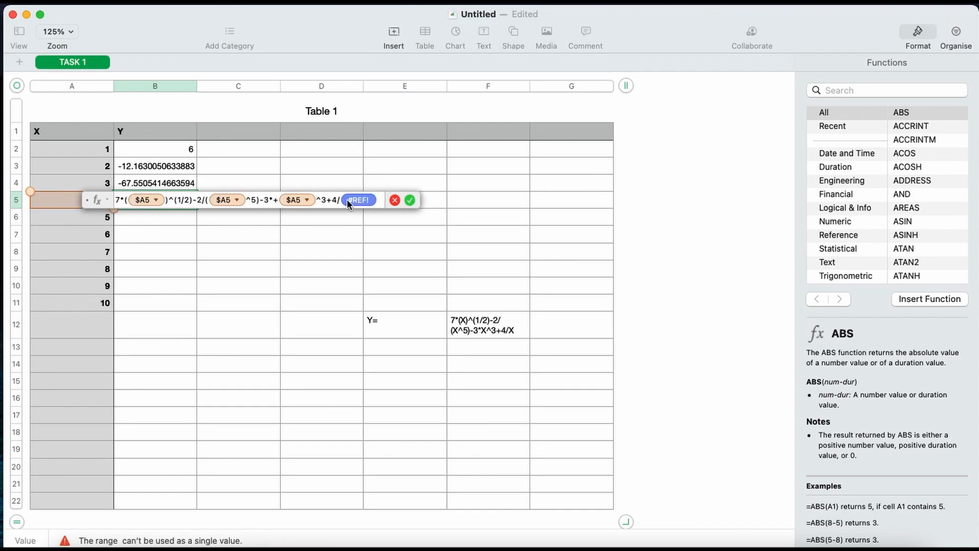
{"action": "left_click", "coordinate": [65, 199]}
{"action": "key", "text": "Return"}
- Paste the copied equation into B6 as a formula, with every X term referring to cell A6
{"action": "key", "text": "equal"}
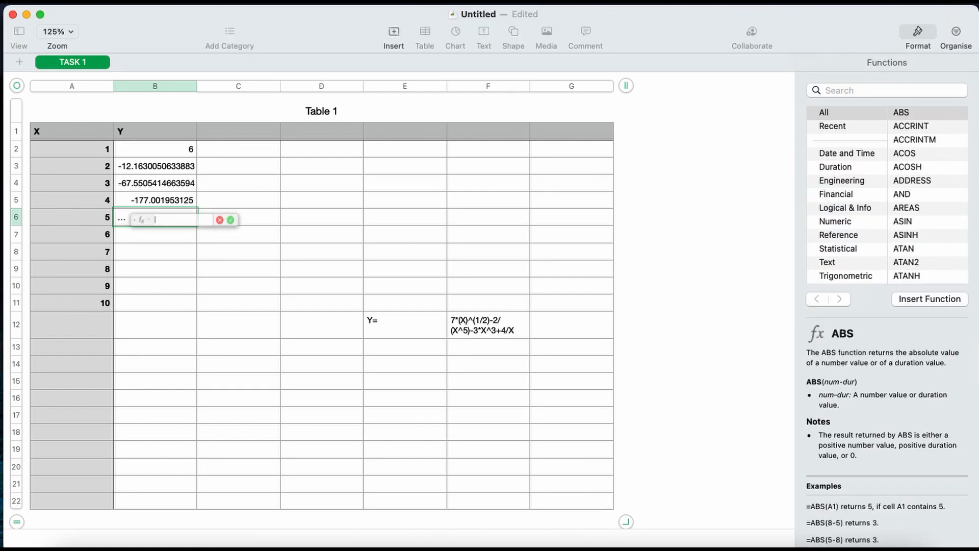
{"action": "key", "text": "super+v"}
{"action": "left_click", "coordinate": [158, 218]}
{"action": "left_click", "coordinate": [54, 213]}
{"action": "left_click", "coordinate": [230, 219]}
{"action": "left_click", "coordinate": [76, 224]}
{"action": "left_click", "coordinate": [292, 218]}
{"action": "left_click", "coordinate": [77, 224]}
{"action": "left_click", "coordinate": [357, 217]}
{"action": "left_click", "coordinate": [54, 219]}
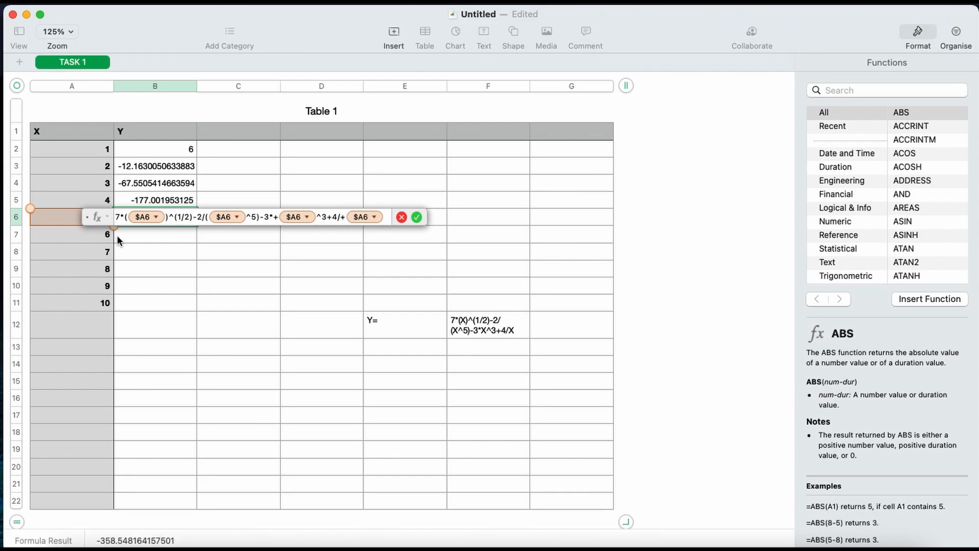
{"action": "key", "text": "Return"}
- Enter the equation 7*(X)^(1/2)-2/(X^5)-3*X^3+4/X as a formula in B7, using cell A7 for every X
{"action": "type", "text": "="}
{"action": "type", "text": "7*(#REF!)^(1/2)-2/(#REF!^5)-3*#REF!^3+4/X"}
{"action": "left_click", "coordinate": [151, 233]}
{"action": "left_click", "coordinate": [65, 234]}
{"action": "left_click", "coordinate": [232, 235]}
{"action": "left_click", "coordinate": [65, 234]}
{"action": "left_click", "coordinate": [290, 234]}
{"action": "left_click", "coordinate": [66, 235]}
{"action": "left_click", "coordinate": [347, 235]}
{"action": "left_click", "coordinate": [50, 231]}
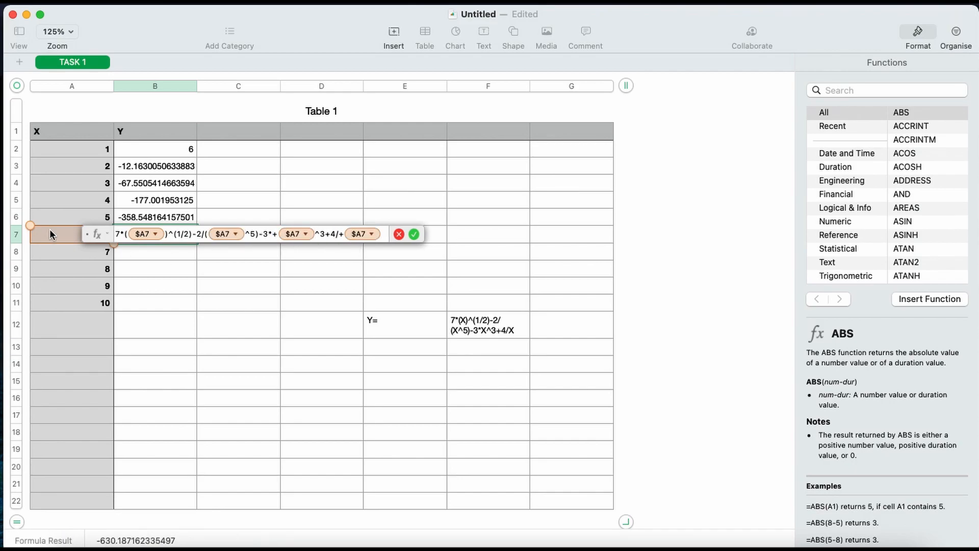
{"action": "key", "text": "Return"}
- Enter the same equation as a formula in B8, replacing every X term with a reference to cell A8
{"action": "key", "text": "="}
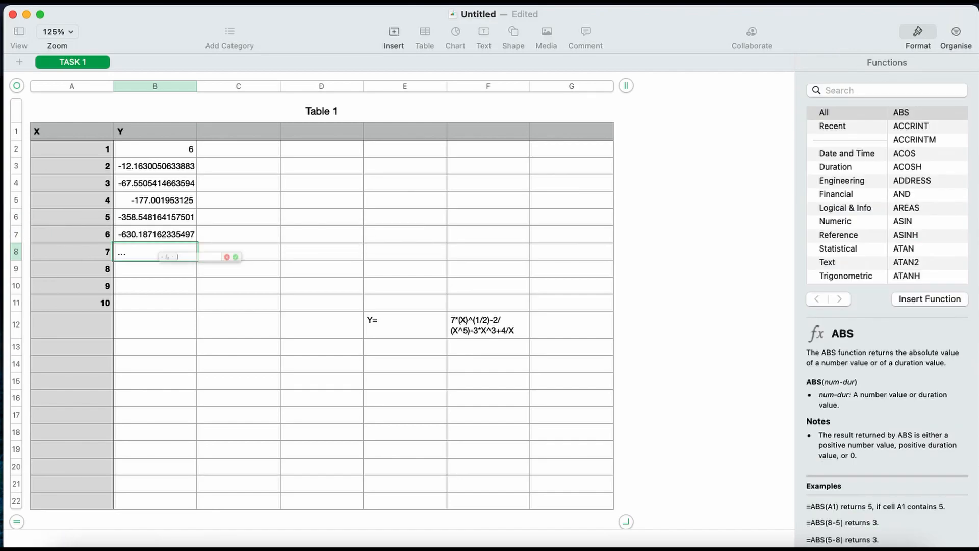
{"action": "type", "text": "7*(#REF!)^(1/2)-2/(#REF!^5)-3*#REF!^3+4/X"}
{"action": "left_click", "coordinate": [144, 252]}
{"action": "left_click", "coordinate": [66, 252]}
{"action": "left_click", "coordinate": [226, 252]}
{"action": "left_click", "coordinate": [67, 253]}
{"action": "left_click", "coordinate": [291, 252]}
{"action": "left_click", "coordinate": [63, 255]}
{"action": "left_click", "coordinate": [359, 252]}
{"action": "left_click", "coordinate": [59, 247]}
{"action": "key", "text": "Return"}
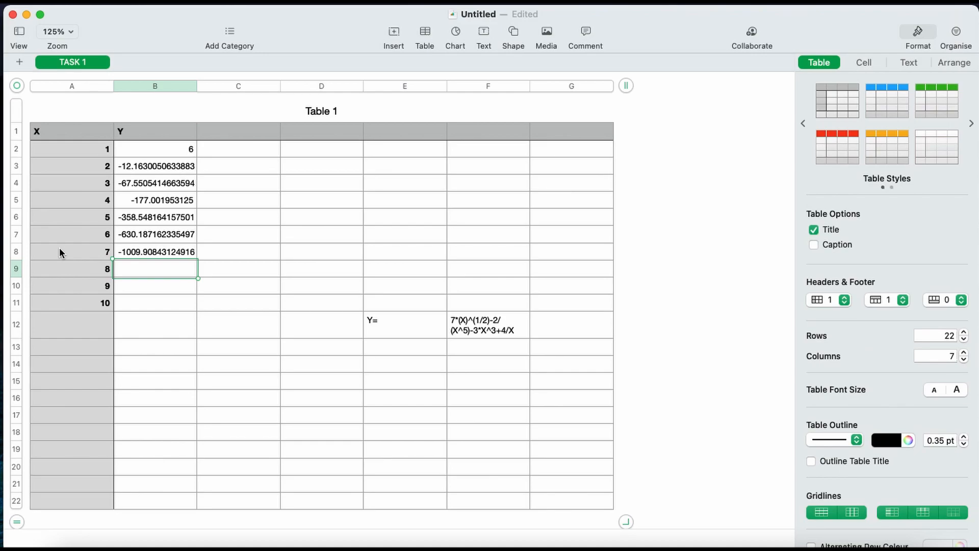
- Paste the copied equation into B9 as a formula, with every X term referring to cell A9
{"action": "key", "text": "="}
{"action": "key", "text": "super+v"}
{"action": "left_click", "coordinate": [140, 269]}
{"action": "left_click", "coordinate": [69, 275]}
{"action": "left_click", "coordinate": [238, 269]}
{"action": "left_click", "coordinate": [55, 266]}
{"action": "left_click", "coordinate": [291, 269]}
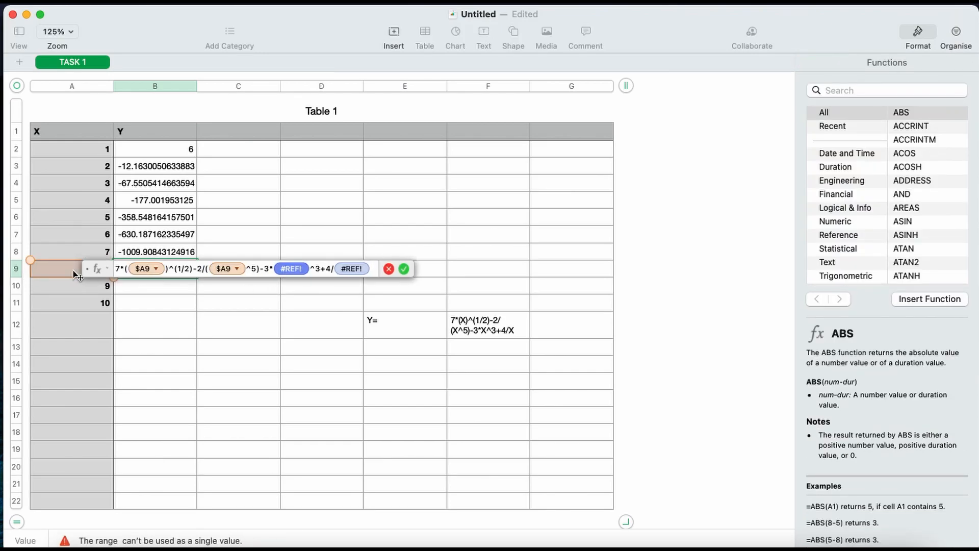
{"action": "left_click", "coordinate": [76, 276]}
{"action": "left_click", "coordinate": [362, 269]}
{"action": "left_click", "coordinate": [68, 275]}
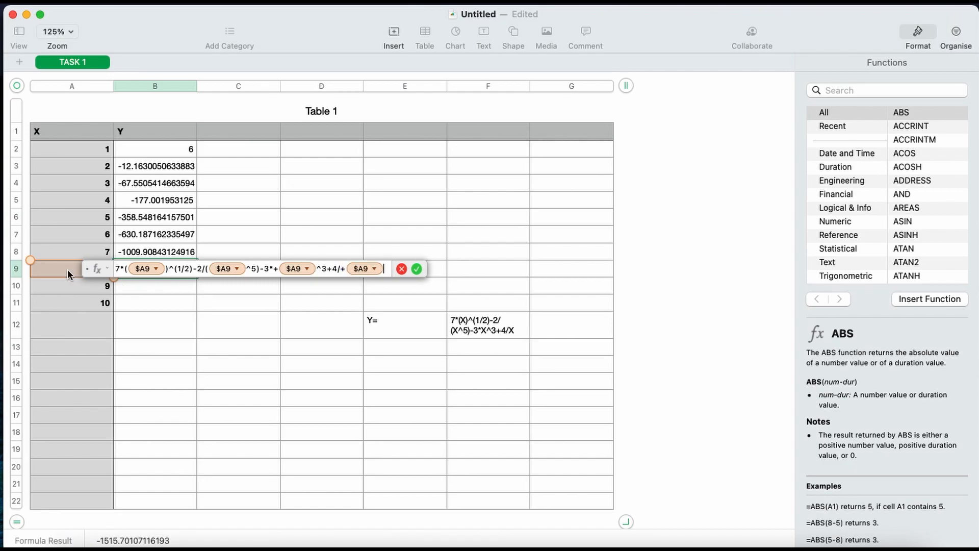
{"action": "key", "text": "Return"}
- Enter the same equation as a formula in B10, replacing every X term with a reference to cell A10
{"action": "key", "text": "="}
{"action": "type", "text": "7*(#REF!)^(1/2)-2/(#REF!^5)-3*#REF!^3+4/X"}
{"action": "left_click", "coordinate": [142, 286]}
{"action": "left_click", "coordinate": [68, 287]}
{"action": "left_click", "coordinate": [226, 286]}
{"action": "left_click", "coordinate": [82, 288]}
{"action": "left_click", "coordinate": [296, 285]}
{"action": "left_click", "coordinate": [56, 287]}
{"action": "left_click", "coordinate": [358, 285]}
{"action": "left_click", "coordinate": [75, 284]}
{"action": "key", "text": "Return"}
- Paste the copied equation into B11 as a formula, with every X term referring to cell A11
{"action": "type", "text": "="}
{"action": "key", "text": "super+v"}
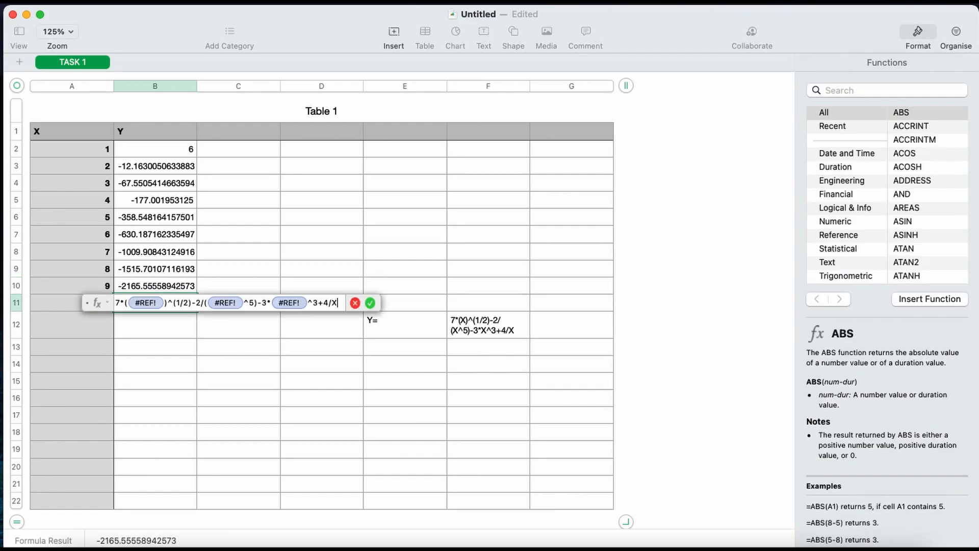
{"action": "left_click", "coordinate": [148, 304]}
{"action": "left_click", "coordinate": [59, 307]}
{"action": "left_click", "coordinate": [226, 304]}
{"action": "left_click", "coordinate": [77, 306]}
{"action": "left_click", "coordinate": [294, 305]}
{"action": "left_click", "coordinate": [39, 297]}
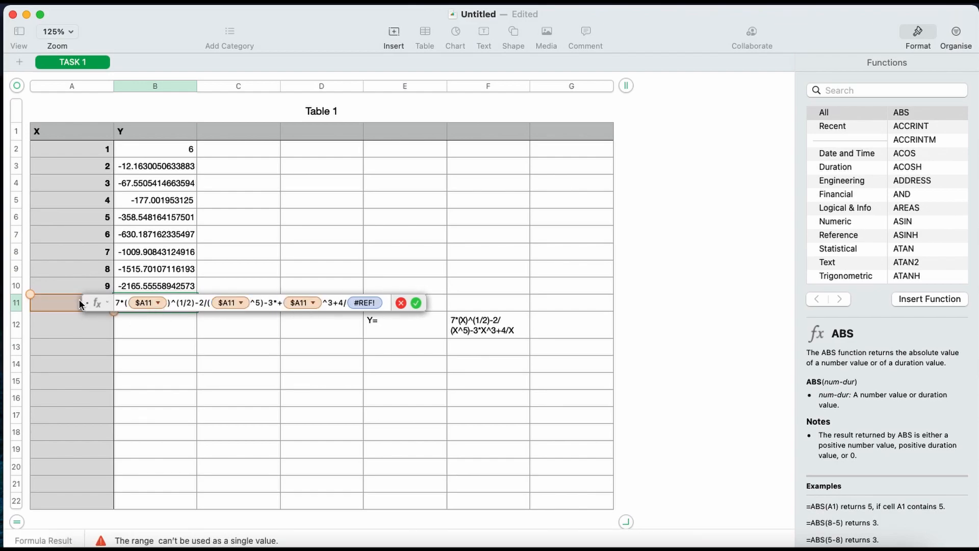
{"action": "left_click", "coordinate": [39, 293]}
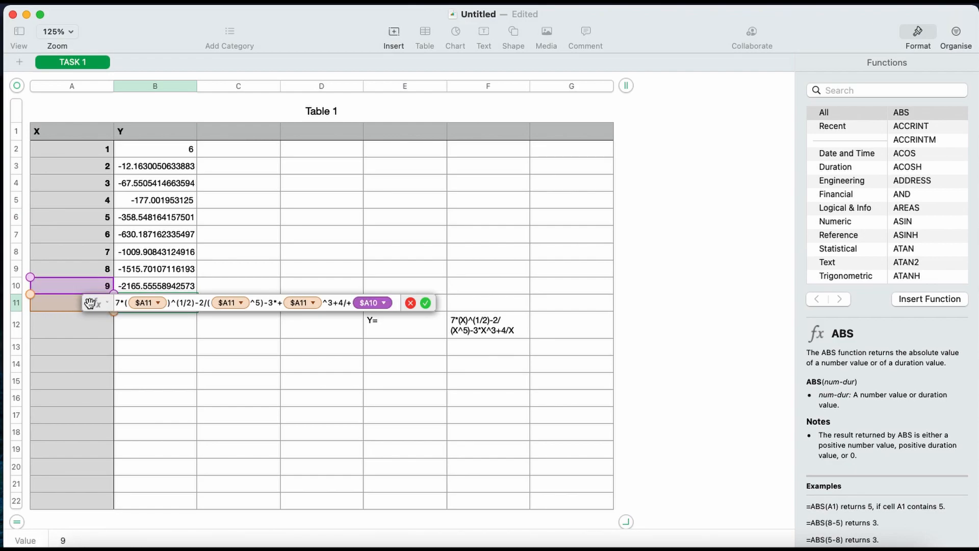
{"action": "left_click", "coordinate": [55, 302]}
{"action": "key", "text": "Return"}
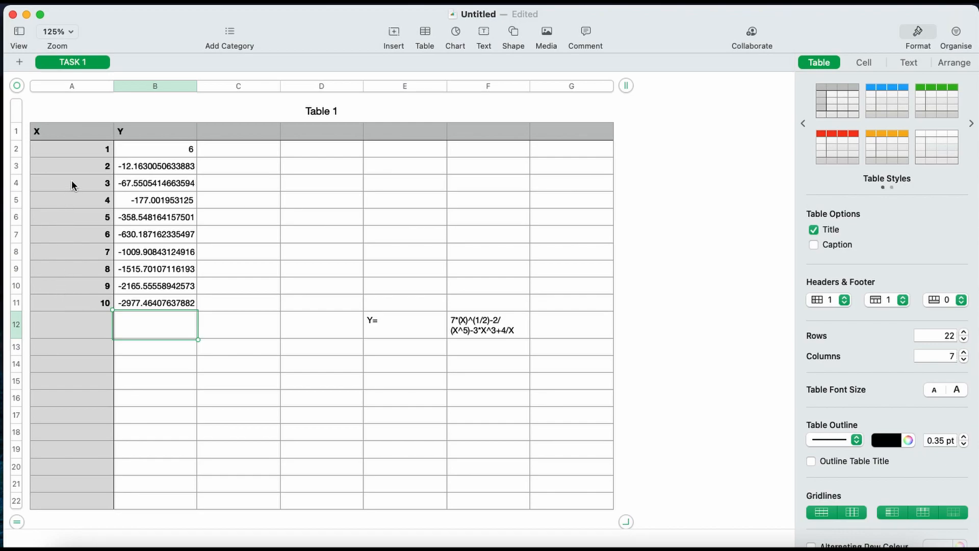
- Apply the red gradient fill to the X and Y data range A1 to B11
{"action": "left_click", "coordinate": [500, 329]}
{"action": "left_click", "coordinate": [75, 130]}
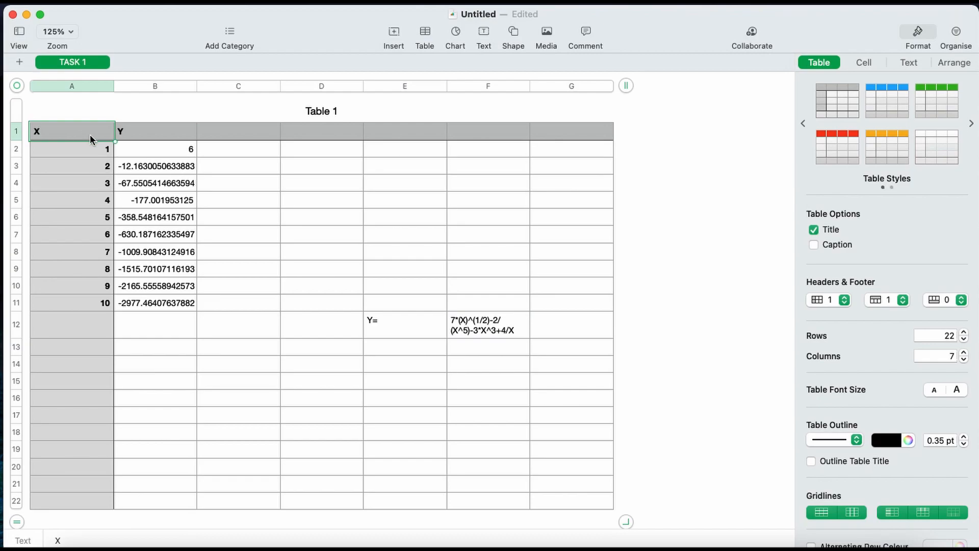
{"action": "left_click_drag", "start_coordinate": [113, 141], "coordinate": [176, 306]}
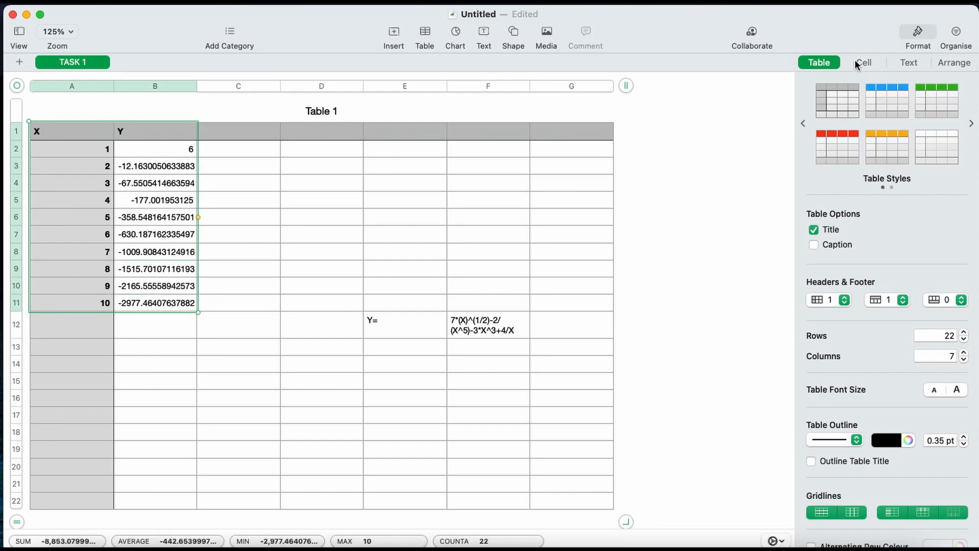
{"action": "left_click", "coordinate": [857, 62]}
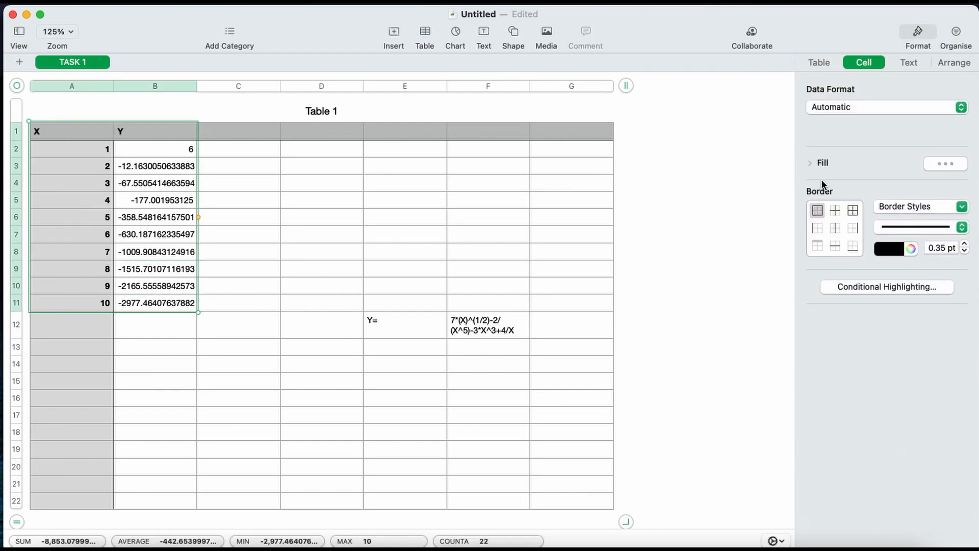
{"action": "left_click", "coordinate": [952, 163]}
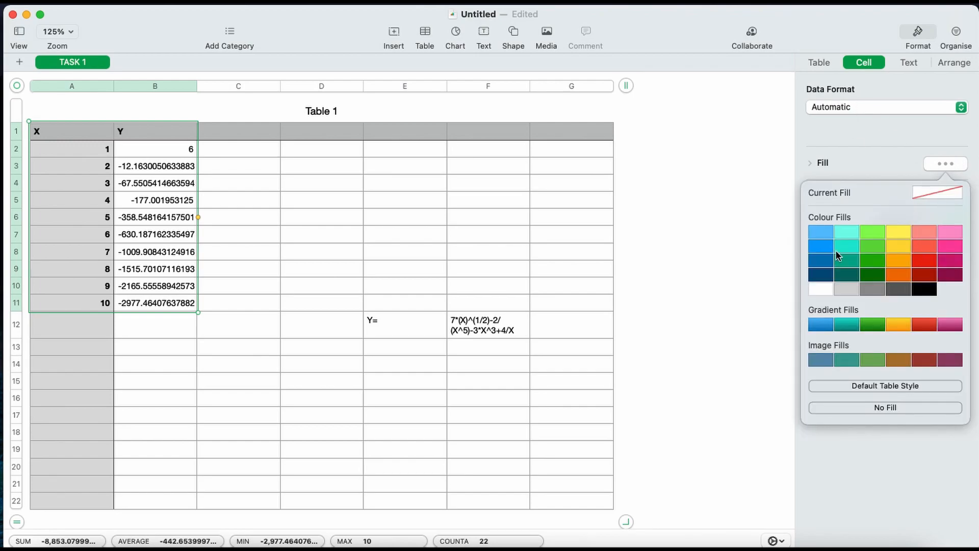
{"action": "left_click", "coordinate": [931, 326]}
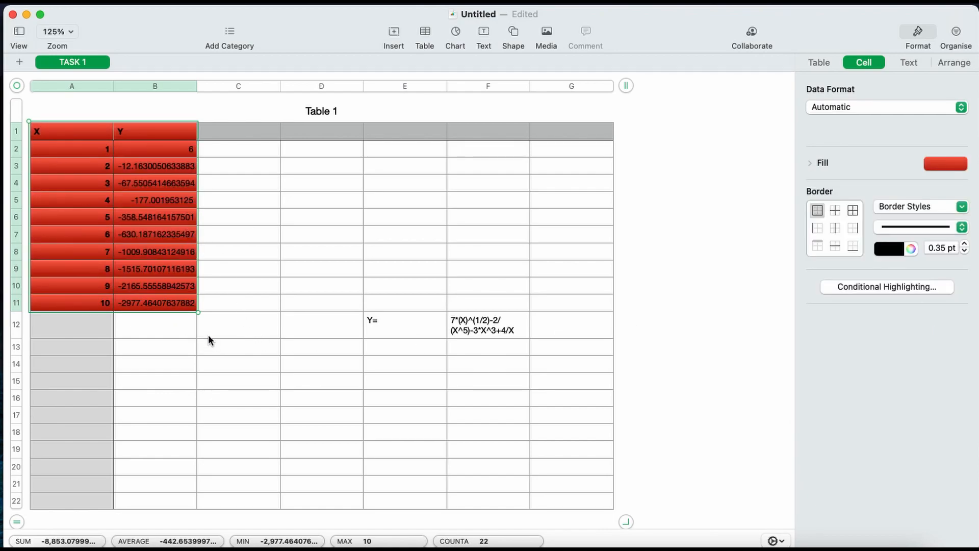
- Give the header cells A1 and B1 the yellow-orange gradient fill
{"action": "left_click_drag", "start_coordinate": [199, 311], "coordinate": [200, 128]}
{"action": "left_click", "coordinate": [947, 163]}
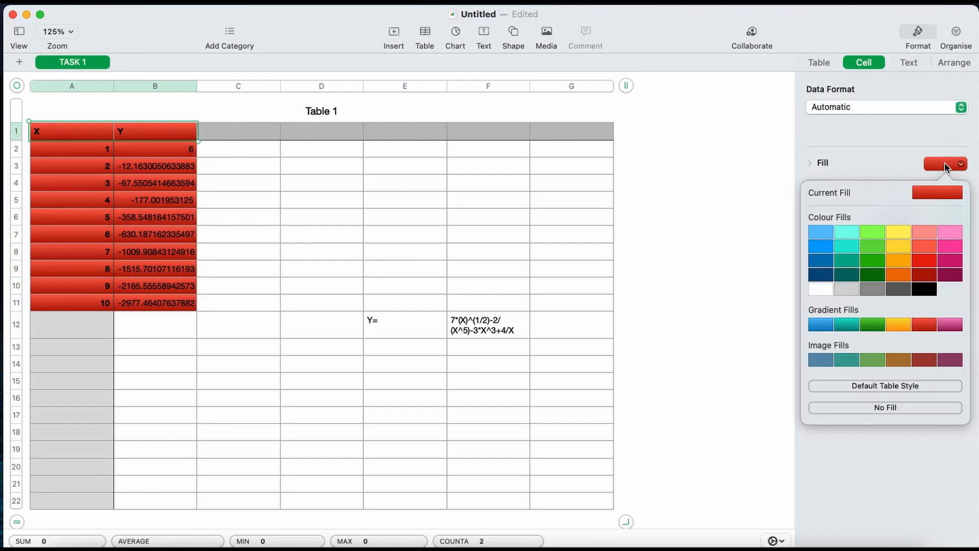
{"action": "left_click", "coordinate": [888, 327]}
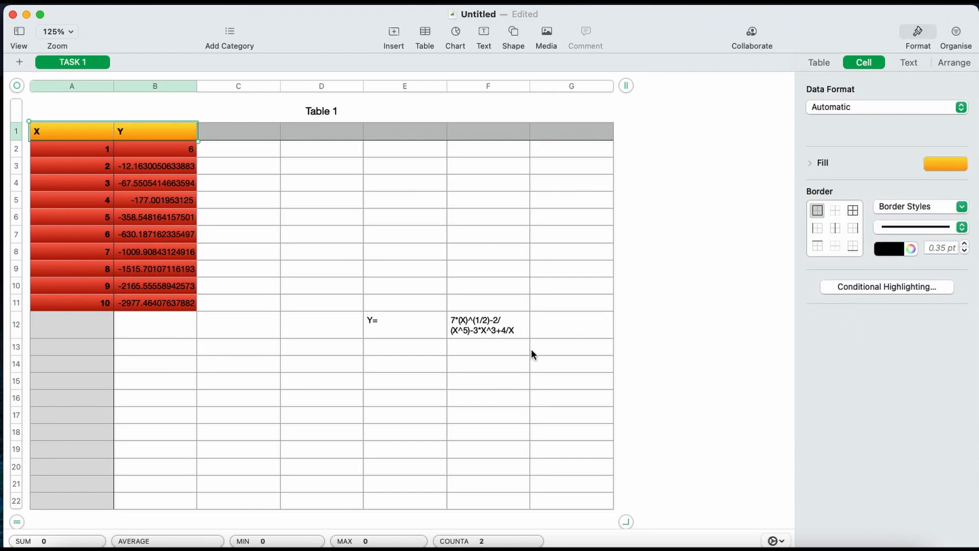
- Delete the Y= label in E12 and the equation text in F12
{"action": "scroll", "coordinate": [531, 352], "scroll_direction": "down", "scroll_amount": 1}
{"action": "left_click", "coordinate": [376, 314]}
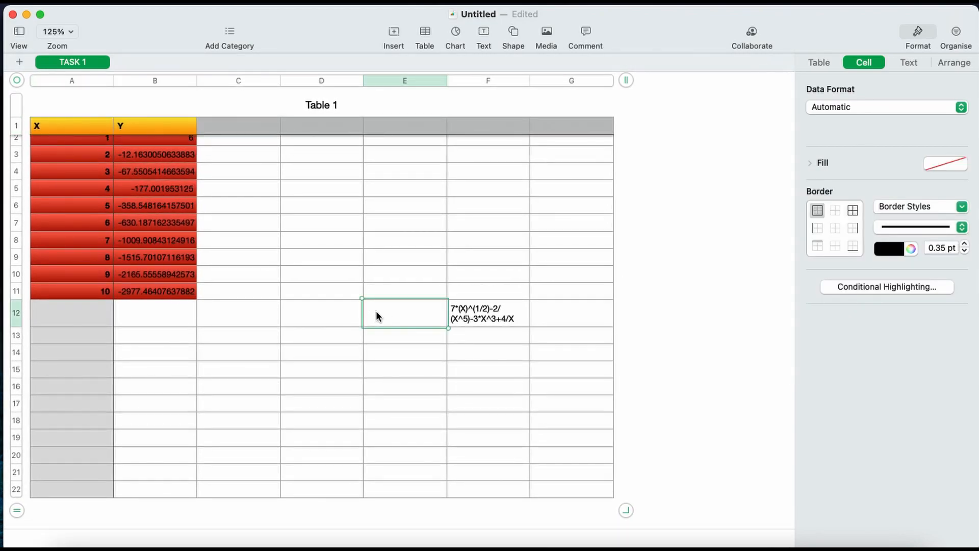
{"action": "key", "text": "Right"}
{"action": "key", "text": "BackSpace"}
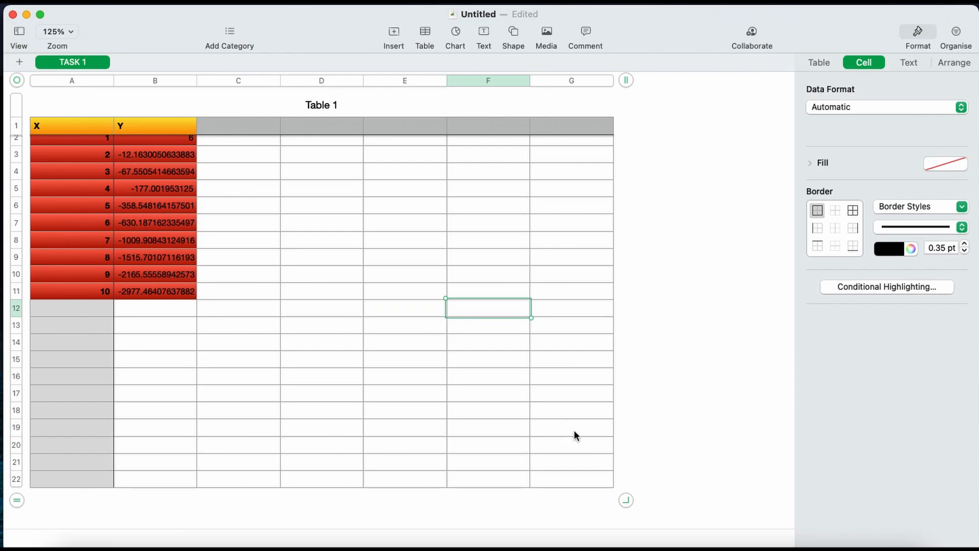
- Trim Table 1 to its filled range A1 to B11 and add a second table with a header row beside it
{"action": "left_click_drag", "start_coordinate": [626, 500], "coordinate": [241, 295]}
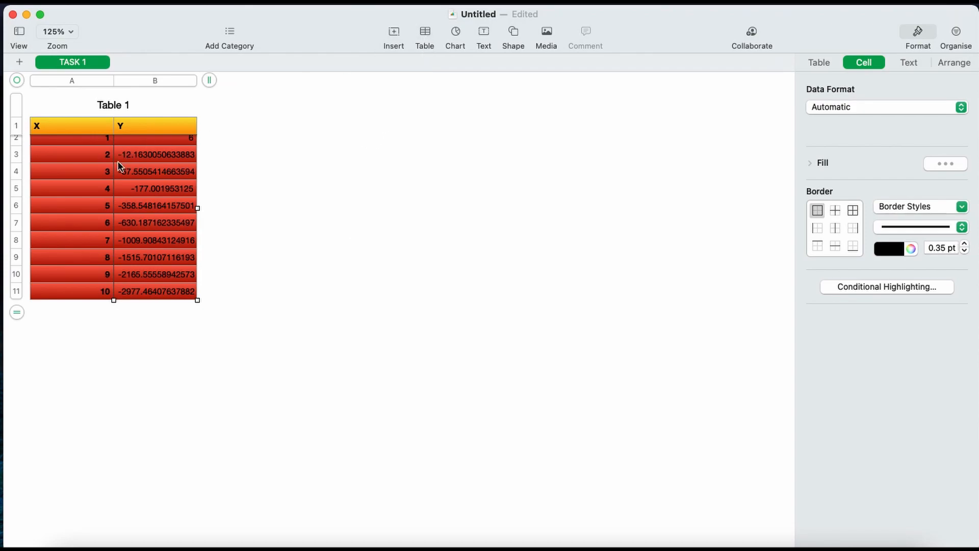
{"action": "left_click", "coordinate": [424, 34]}
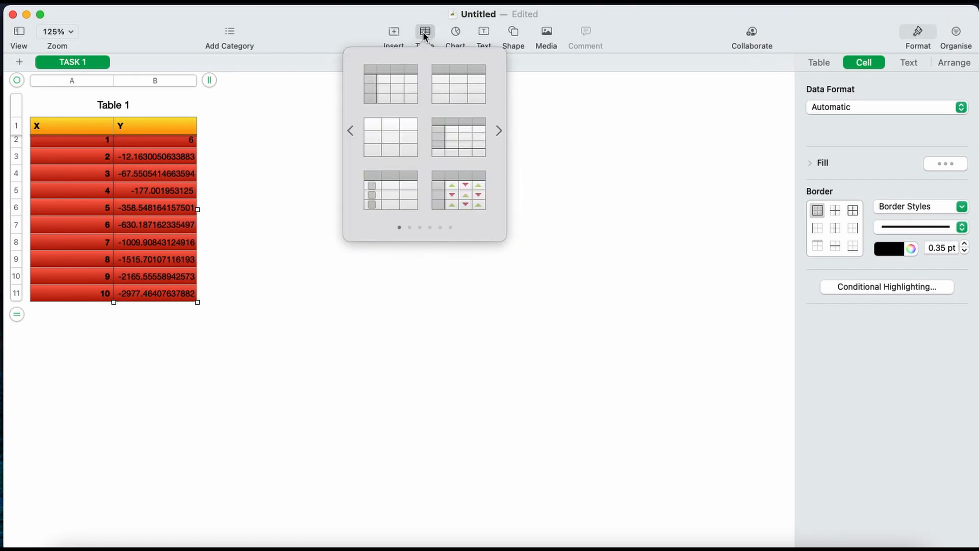
{"action": "left_click", "coordinate": [447, 90]}
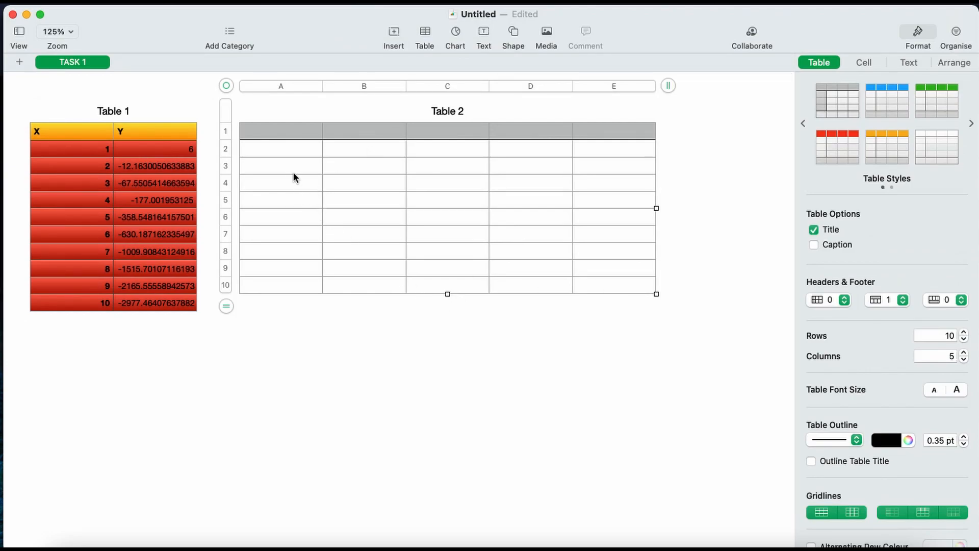
{"action": "left_click", "coordinate": [282, 133]}
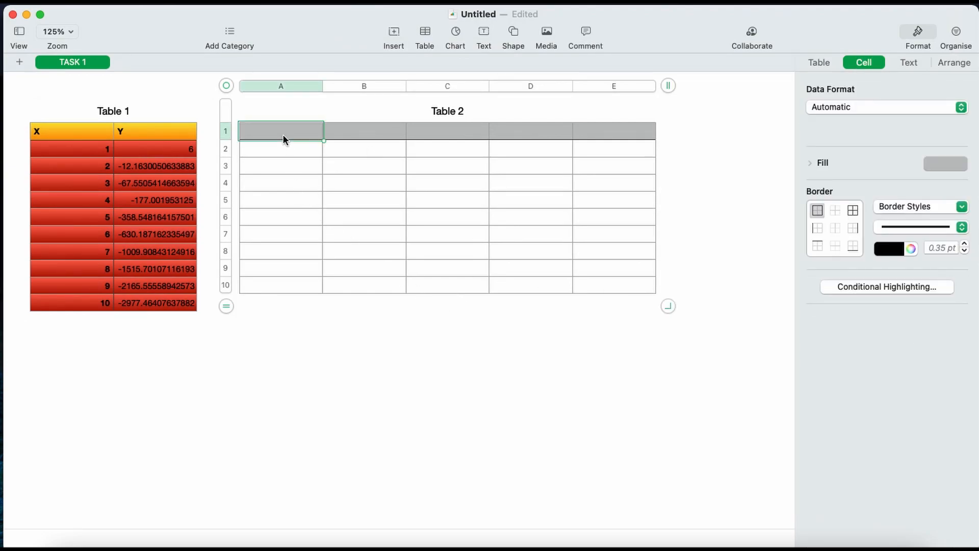
- Copy the X and Y range A1 to B11 of Table 1 into Table 2, starting at cell A1
{"action": "left_click", "coordinate": [71, 128]}
{"action": "left_click_drag", "start_coordinate": [115, 141], "coordinate": [220, 312]}
{"action": "key", "text": "super+c"}
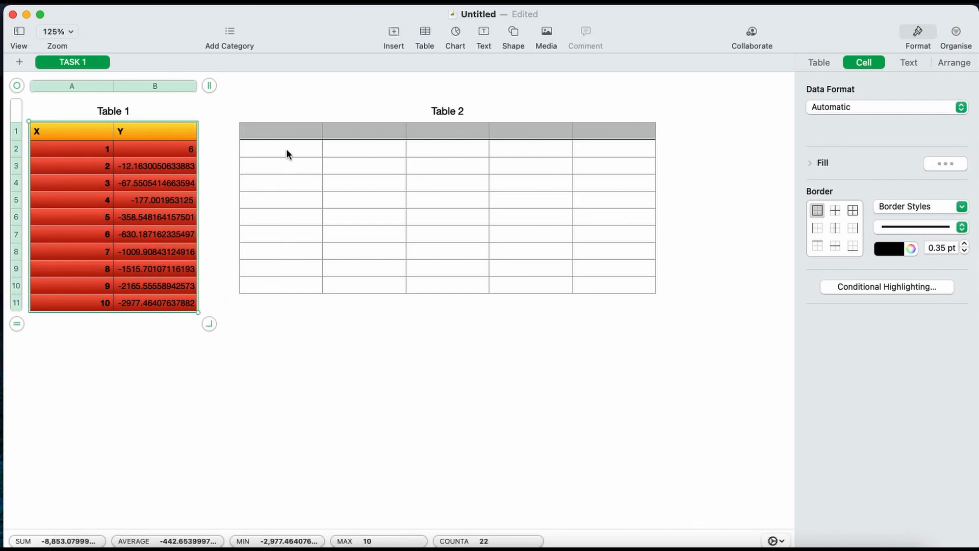
{"action": "left_click", "coordinate": [278, 133]}
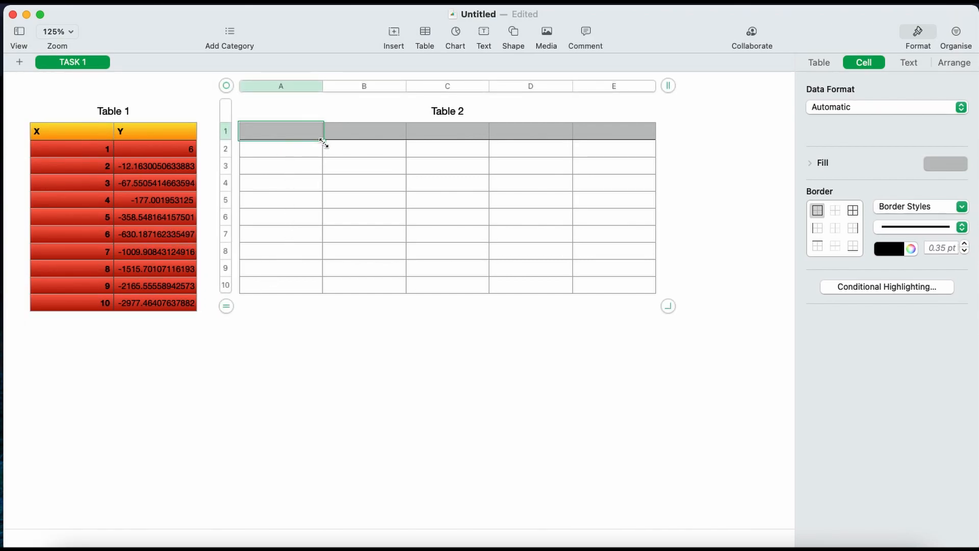
{"action": "key", "text": "super+v"}
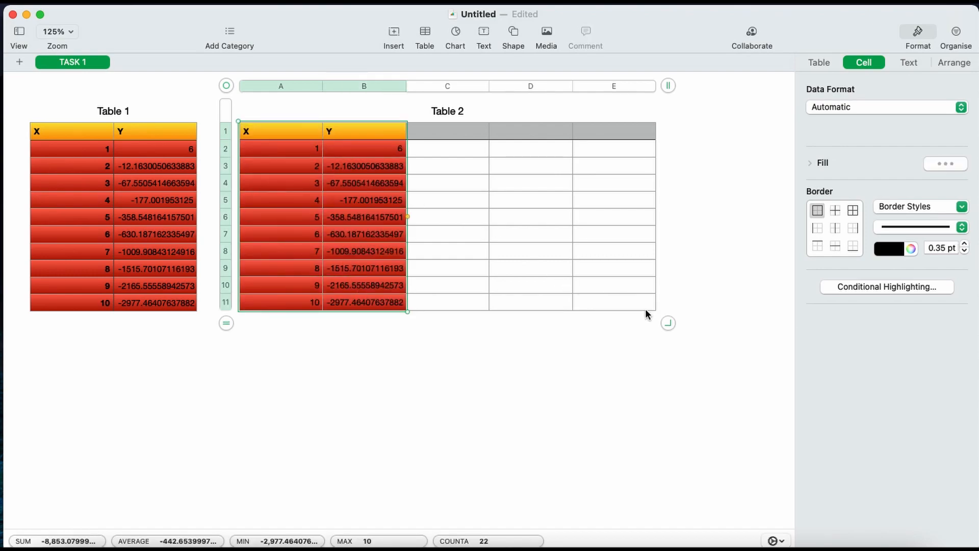
- Trim Table 2 to its two filled columns and move it farther right, leaving a wide gap beside Table 1
{"action": "left_click_drag", "start_coordinate": [669, 324], "coordinate": [438, 290]}
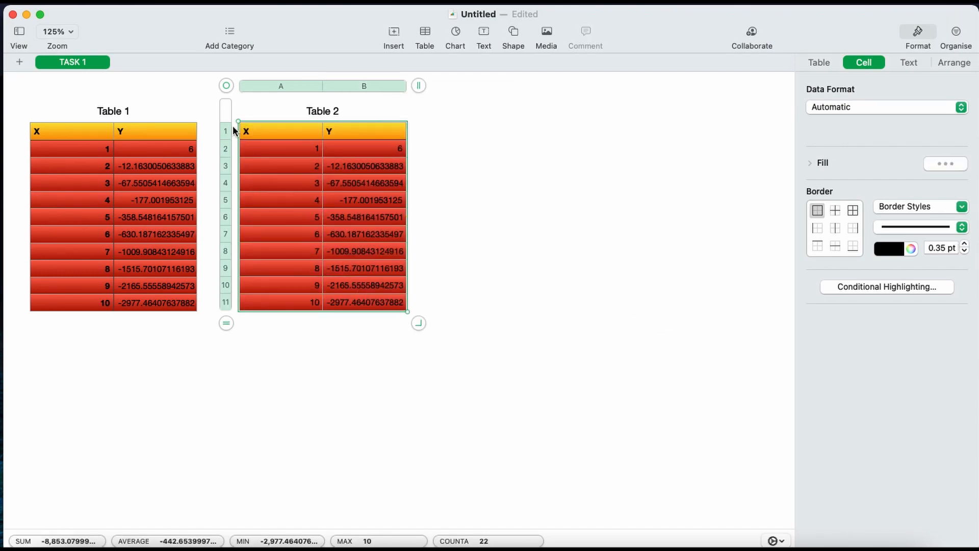
{"action": "left_click_drag", "start_coordinate": [226, 91], "coordinate": [498, 94]}
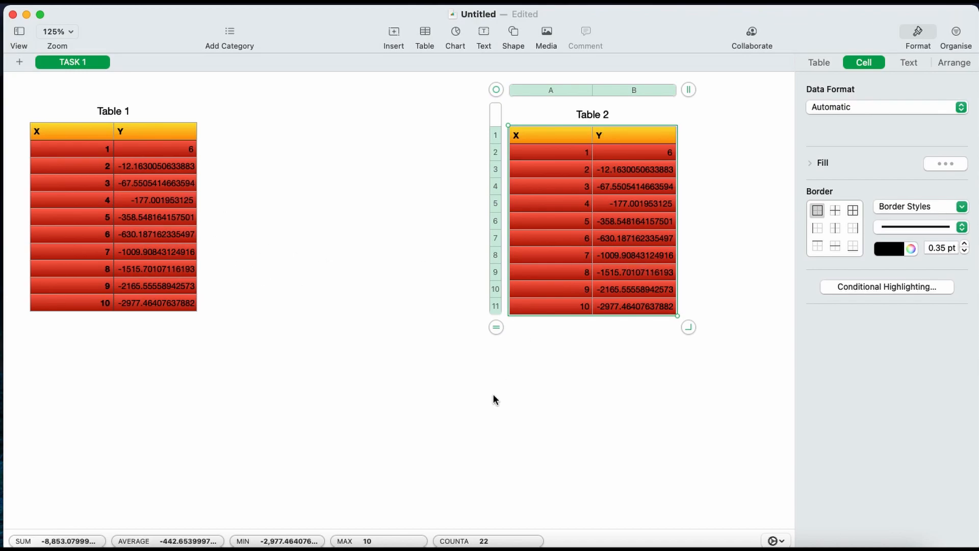
{"action": "scroll", "coordinate": [494, 395], "scroll_direction": "down", "scroll_amount": 3}
{"action": "scroll", "coordinate": [477, 320], "scroll_direction": "up", "scroll_amount": 3}
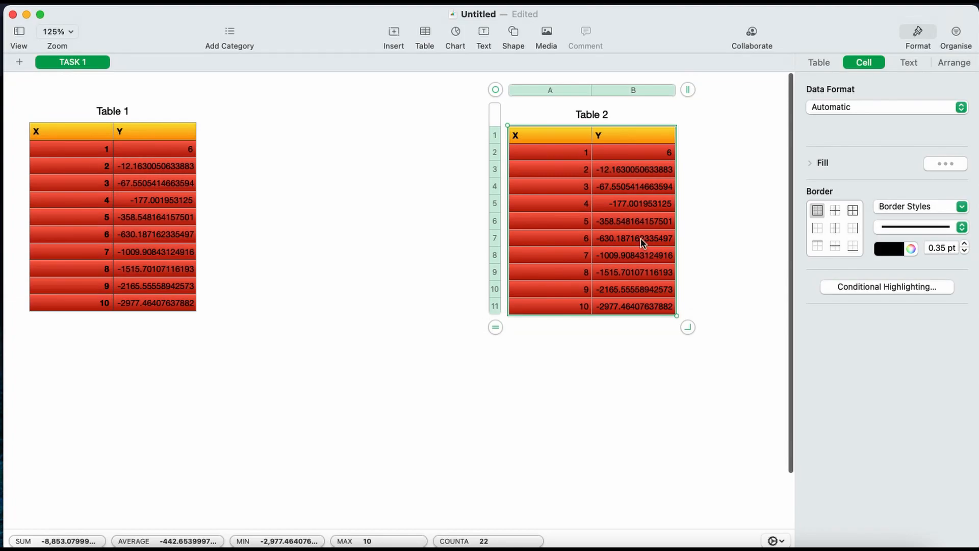
- Insert a blue 3D stacked bar chart of Table 2's X and Y data and move it up closer to the tables
{"action": "left_click", "coordinate": [455, 33]}
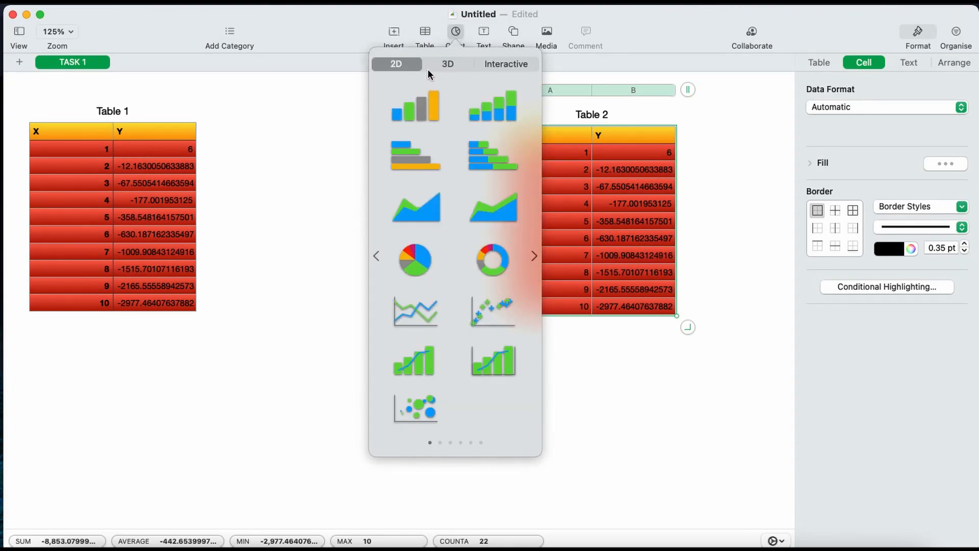
{"action": "left_click", "coordinate": [444, 65]}
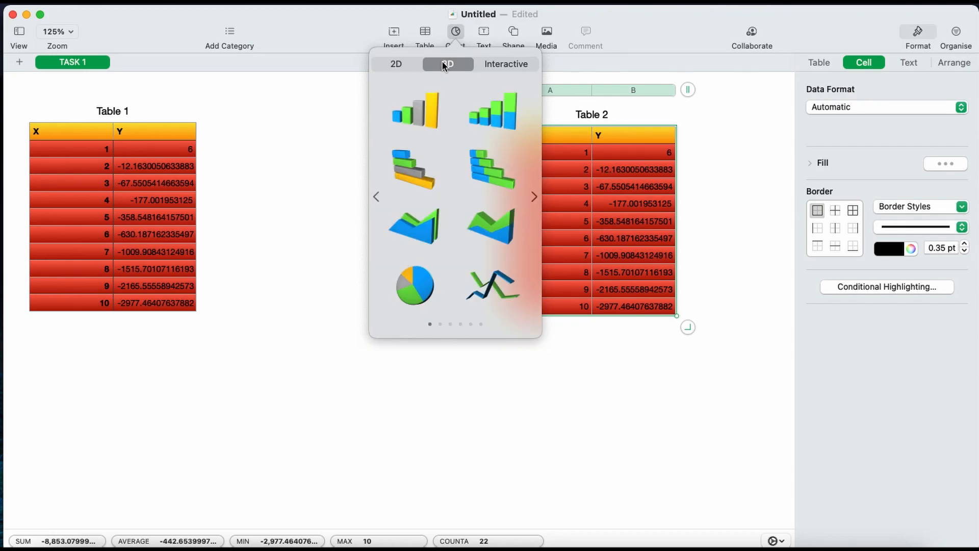
{"action": "scroll", "coordinate": [494, 134], "scroll_direction": "right", "scroll_amount": 3}
{"action": "scroll", "coordinate": [494, 137], "scroll_direction": "right", "scroll_amount": 3}
{"action": "scroll", "coordinate": [441, 148], "scroll_direction": "left", "scroll_amount": 3}
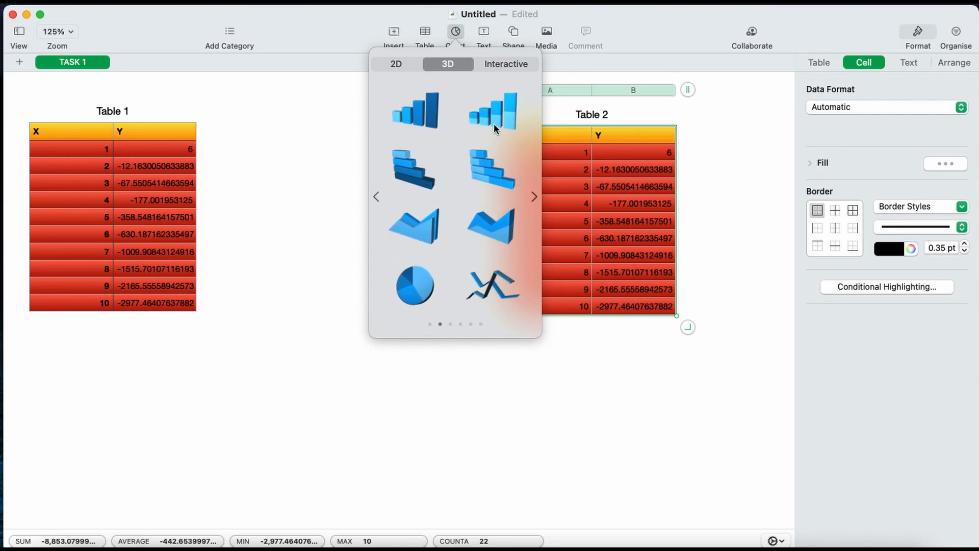
{"action": "scroll", "coordinate": [430, 121], "scroll_direction": "left", "scroll_amount": 3}
{"action": "scroll", "coordinate": [396, 176], "scroll_direction": "right", "scroll_amount": 3}
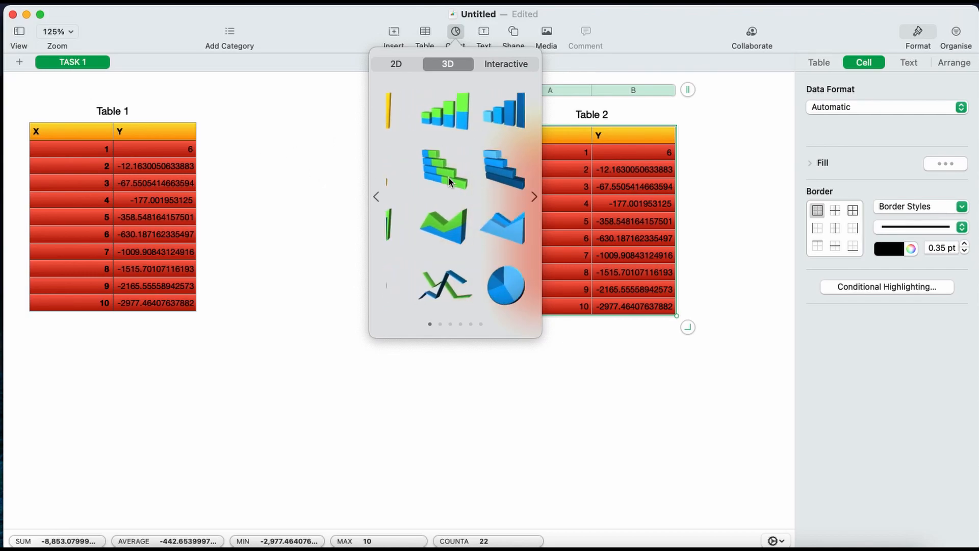
{"action": "left_click", "coordinate": [500, 162]}
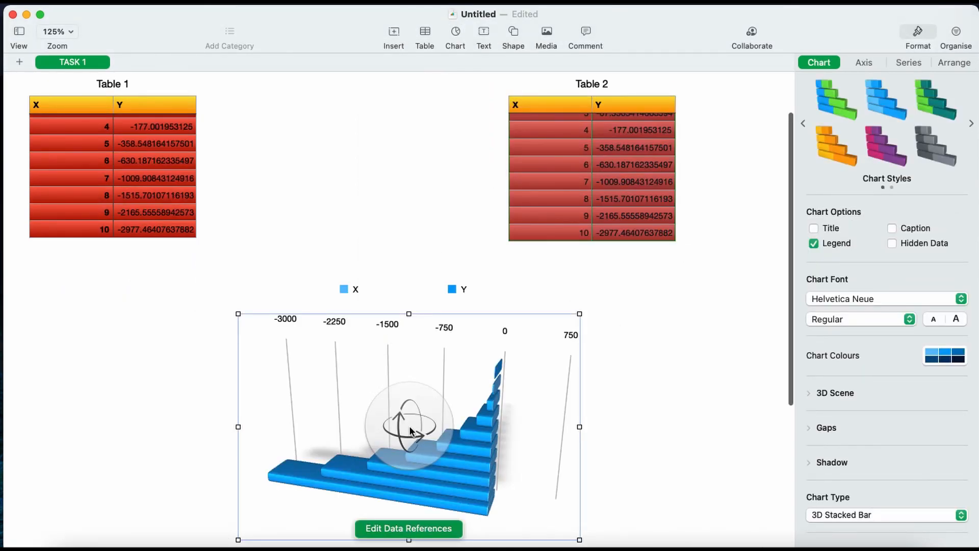
{"action": "left_click_drag", "start_coordinate": [409, 364], "coordinate": [367, 328]}
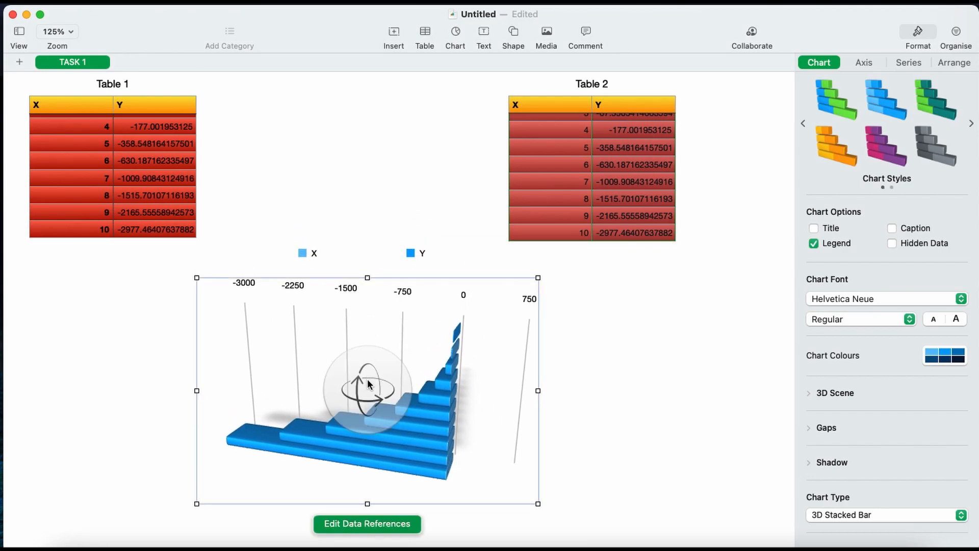
- Open the chart's data references and inspect the X series taken from Table 2
{"action": "left_click", "coordinate": [367, 528]}
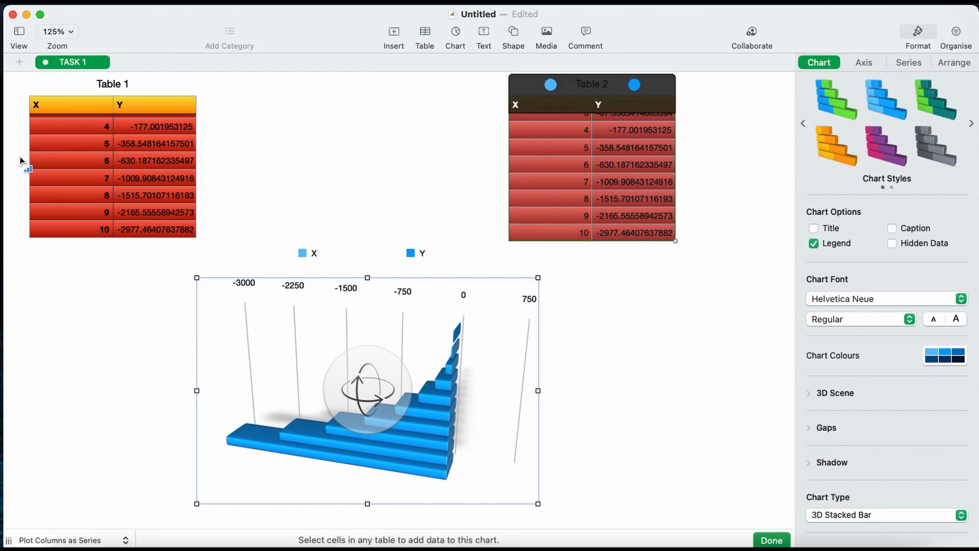
{"action": "left_click", "coordinate": [580, 109]}
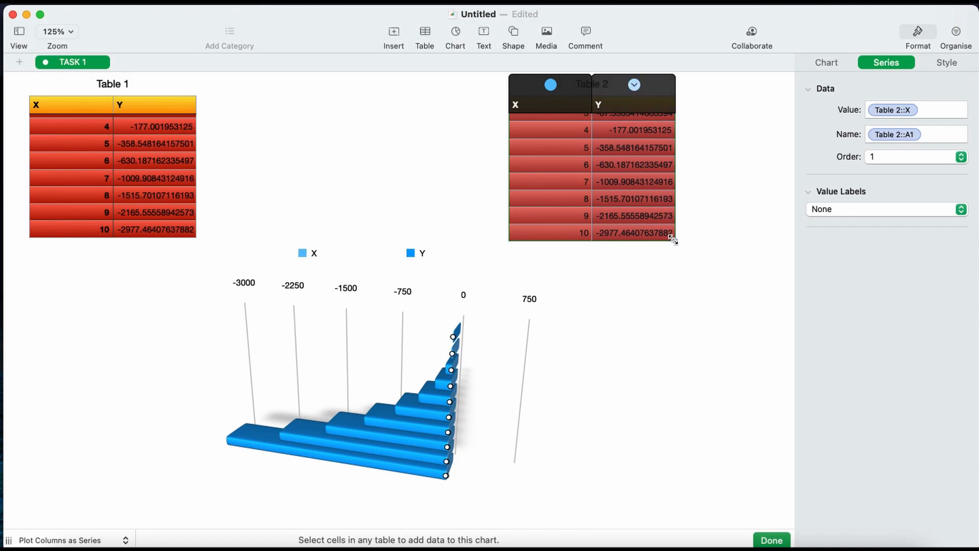
{"action": "left_click_drag", "start_coordinate": [673, 240], "coordinate": [631, 238]}
{"action": "scroll", "coordinate": [452, 384], "scroll_direction": "down", "scroll_amount": 1}
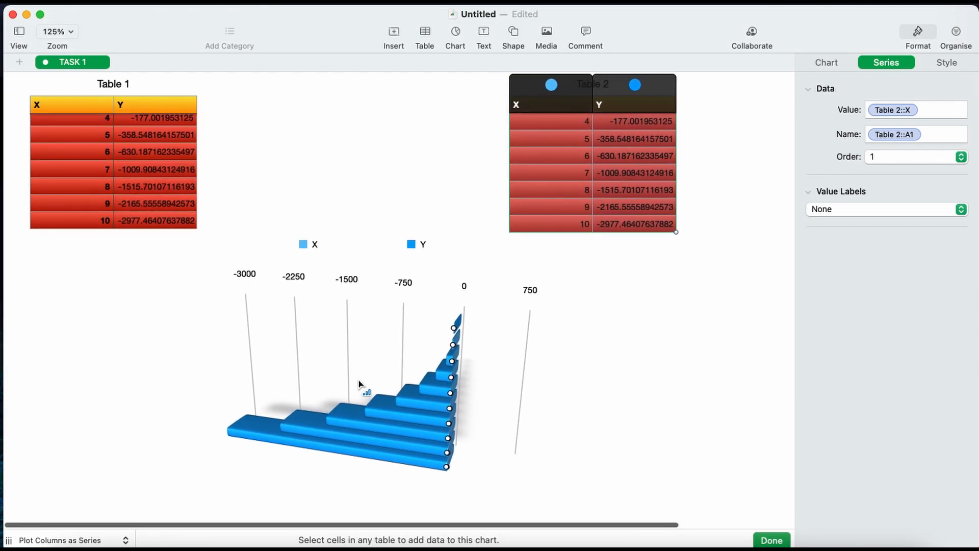
- Rotate the 3D bar chart to a more frontal view and finish editing its data references
{"action": "left_click", "coordinate": [360, 381]}
{"action": "left_click_drag", "start_coordinate": [359, 380], "coordinate": [426, 358]}
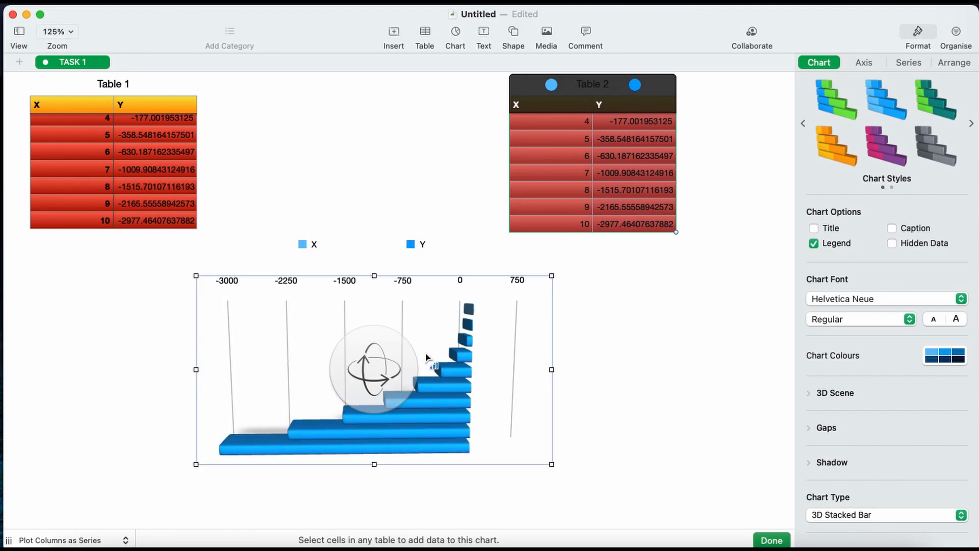
{"action": "left_click", "coordinate": [444, 210]}
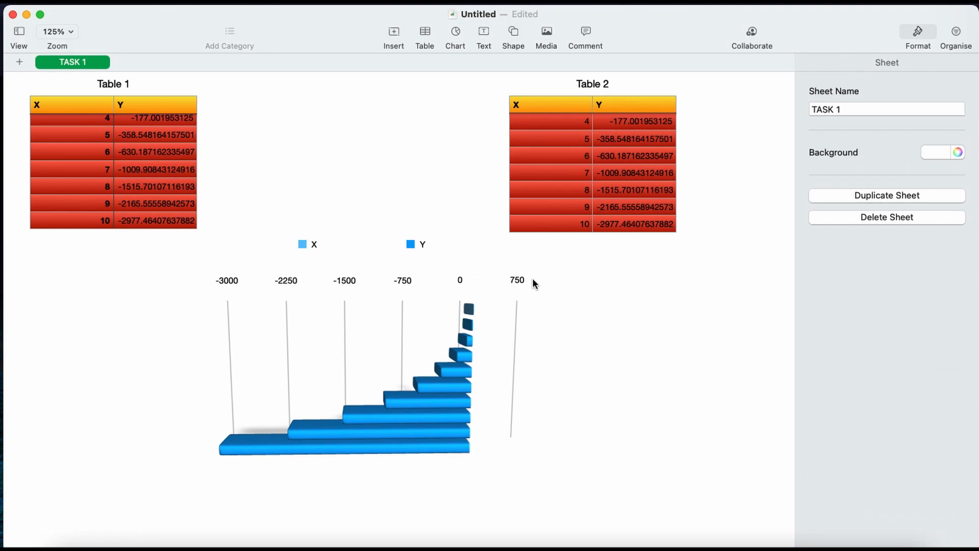
{"action": "scroll", "coordinate": [119, 164], "scroll_direction": "up", "scroll_amount": 3}
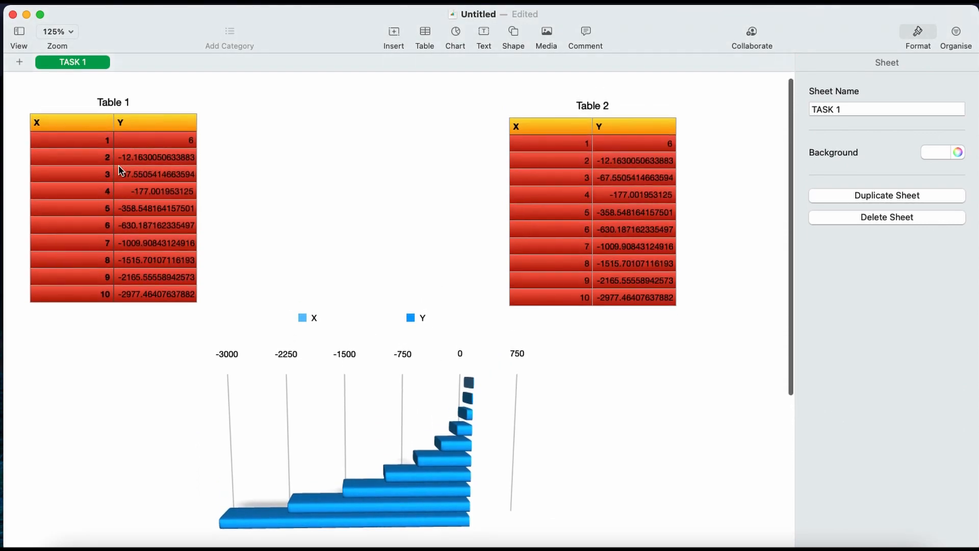